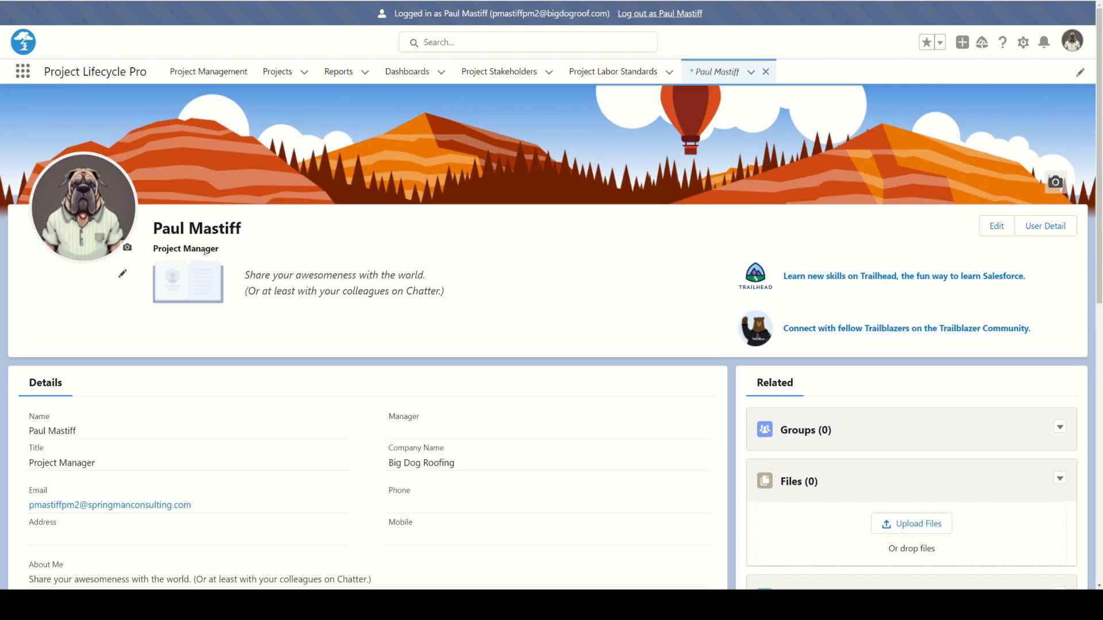
Open the Dollar$ Cloud Upgrade project and review its status, schedule, scope and reference details
left_click(226, 75)
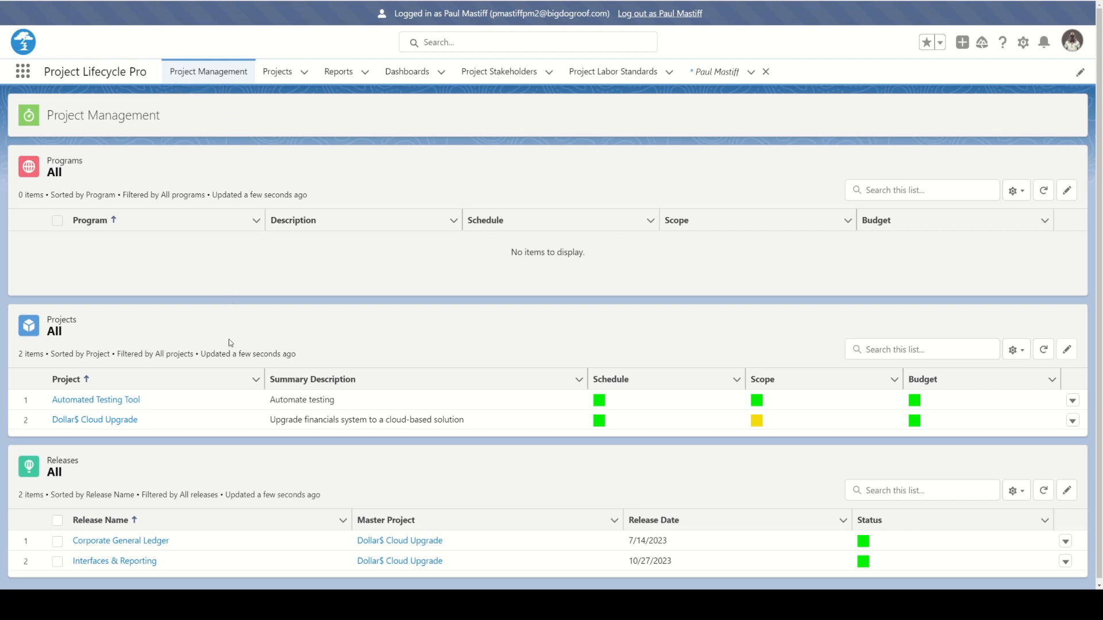
left_click(96, 421)
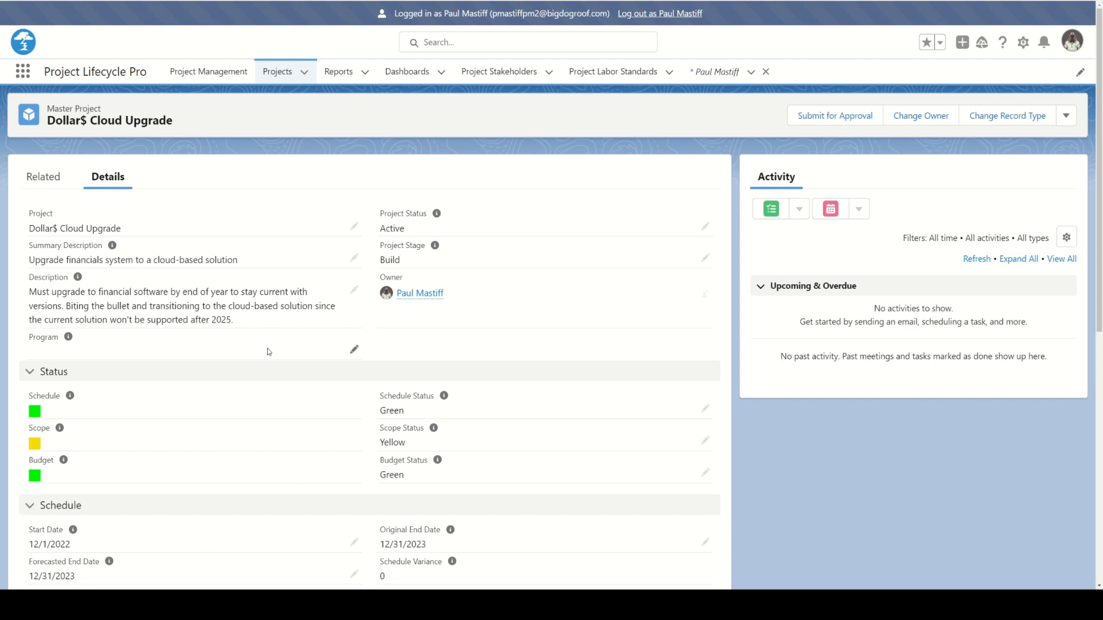
scroll(253, 350, "down", 1)
scroll(253, 349, "down", 7)
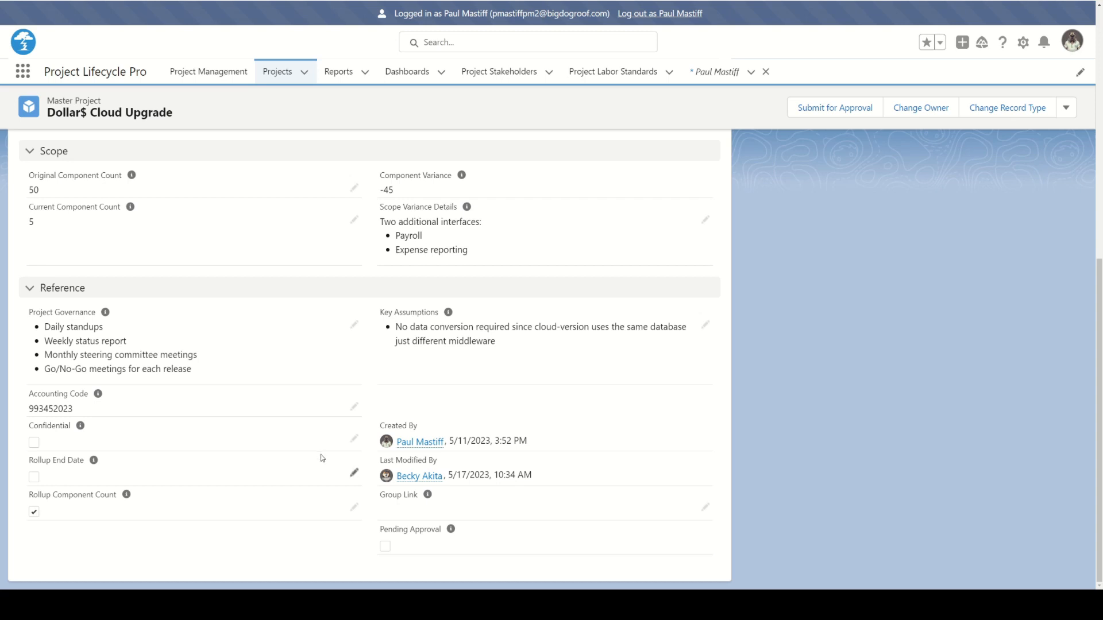
scroll(315, 451, "up", 1)
scroll(315, 449, "up", 8)
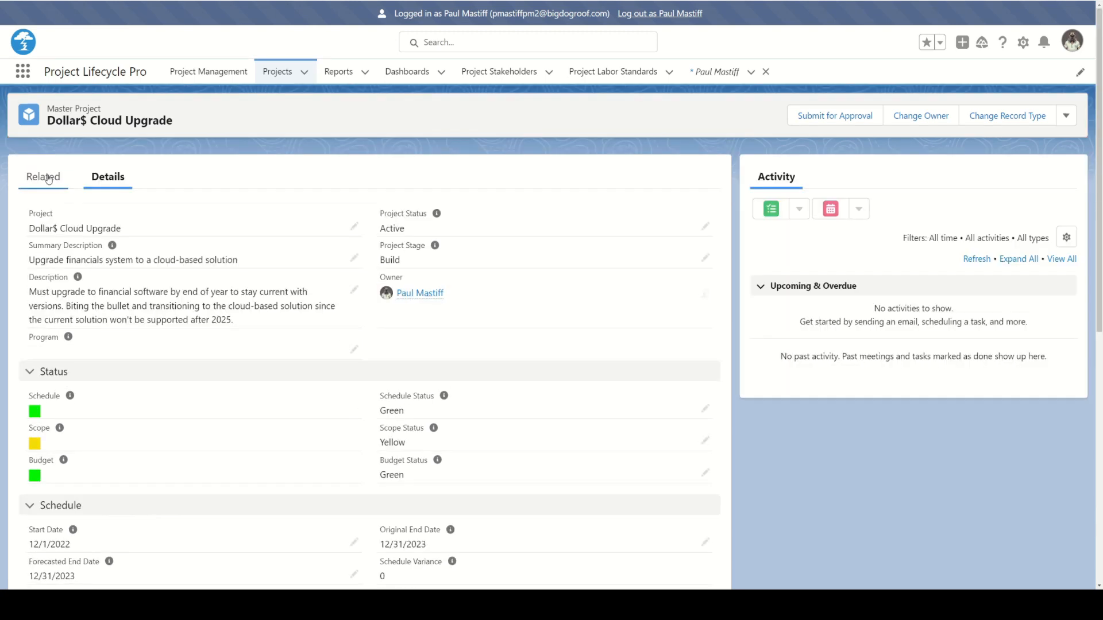
View the Project Manager's team member record from the project's related team members
left_click(49, 178)
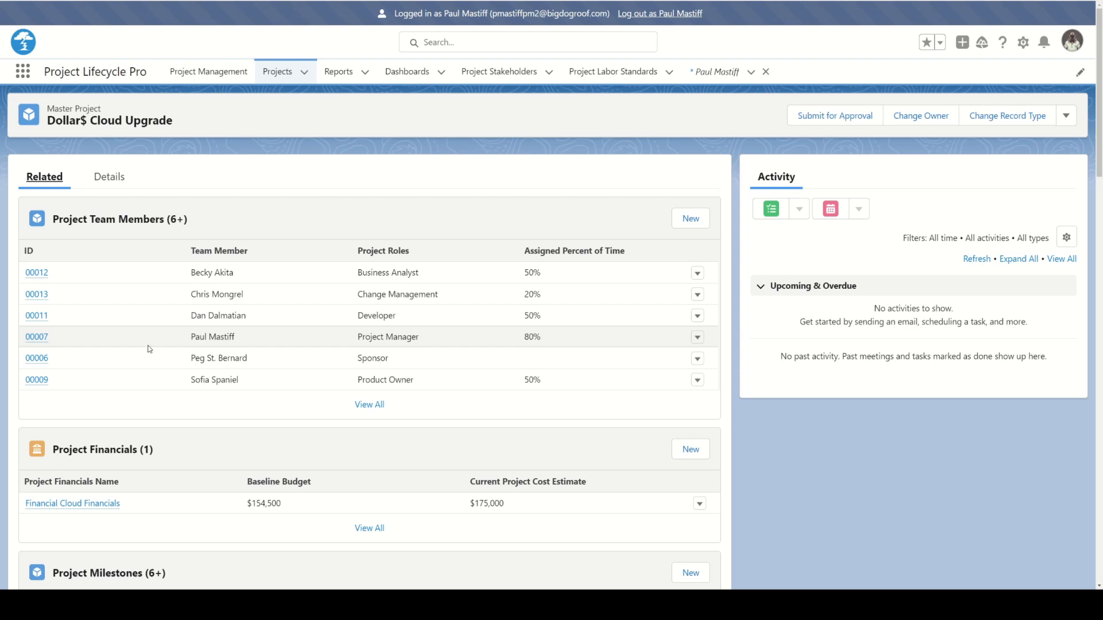
left_click(33, 338)
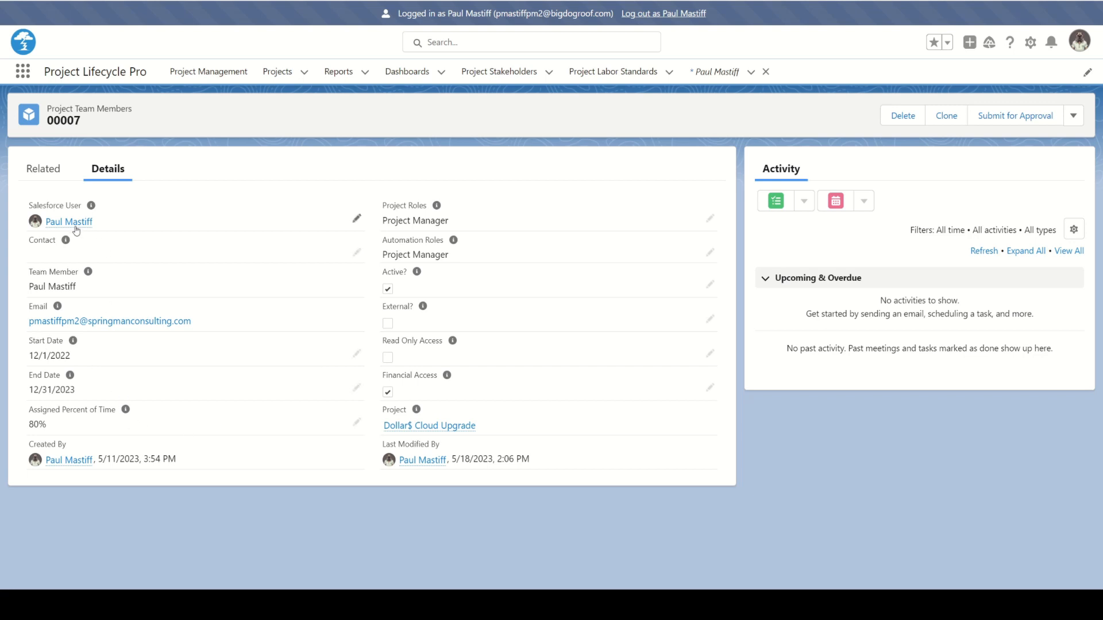
mouse_move(75, 226)
mouse_move(416, 270)
Try to replace Project Manager with Scrum Master in the team member's project roles, and discard the edits
left_click(710, 219)
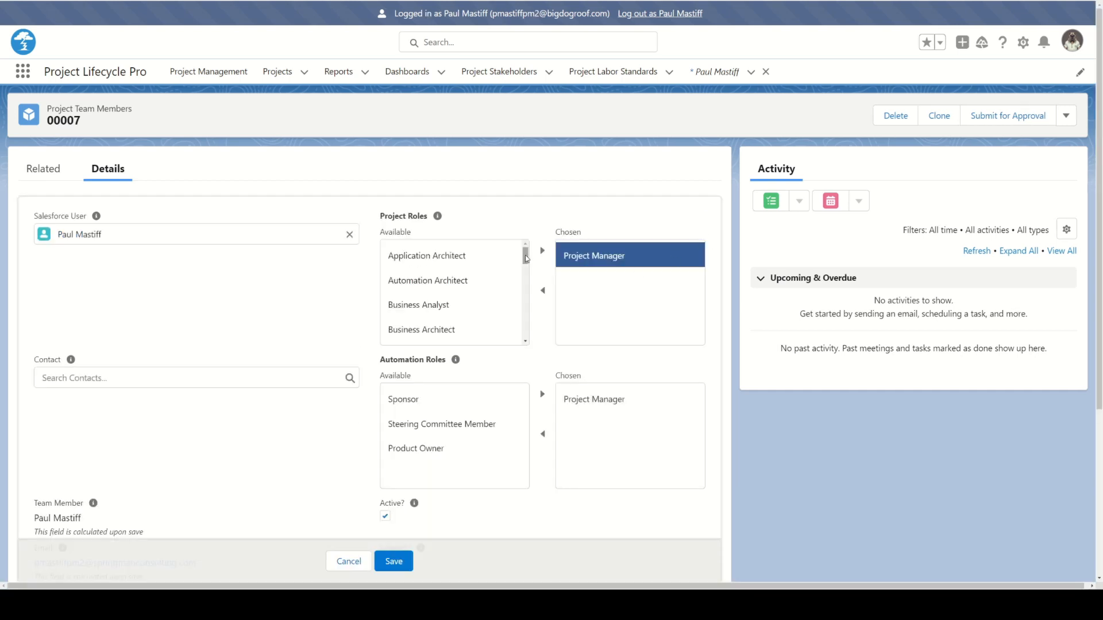
mouse_move(526, 258)
left_mouse_down()
mouse_move(527, 340)
mouse_move(528, 255)
left_mouse_up()
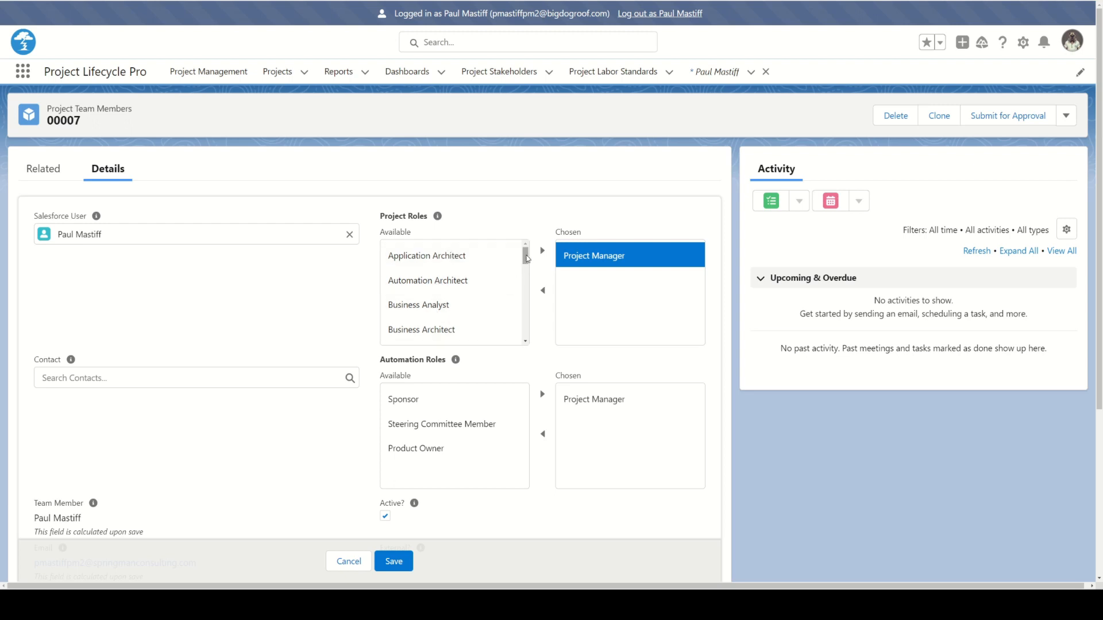
left_click_drag(526, 258, 527, 295)
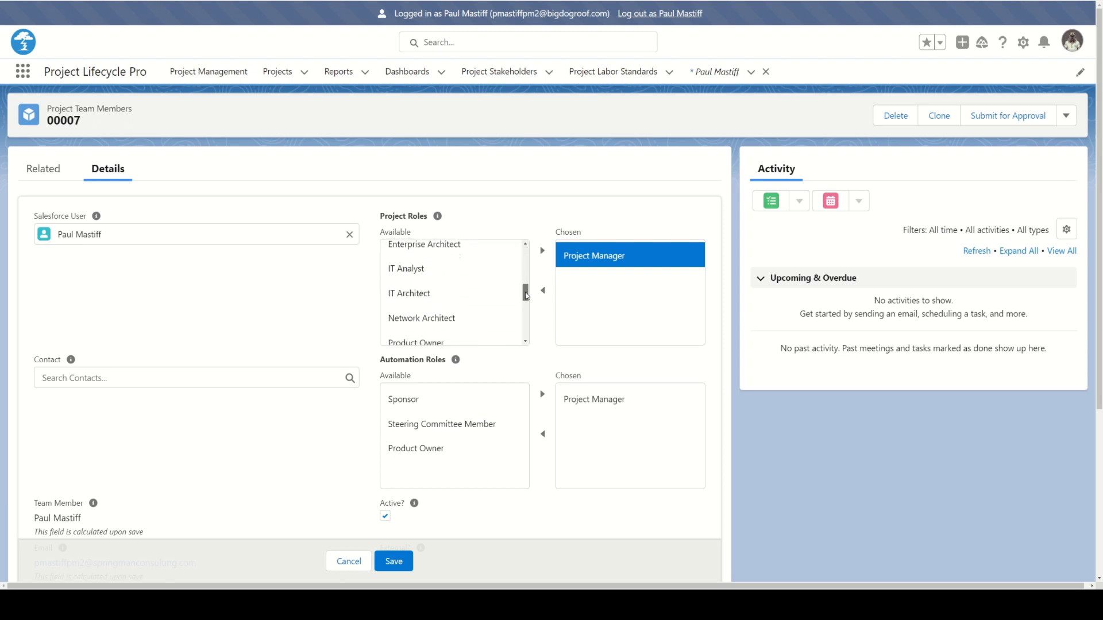
scroll(527, 296, "down", 5)
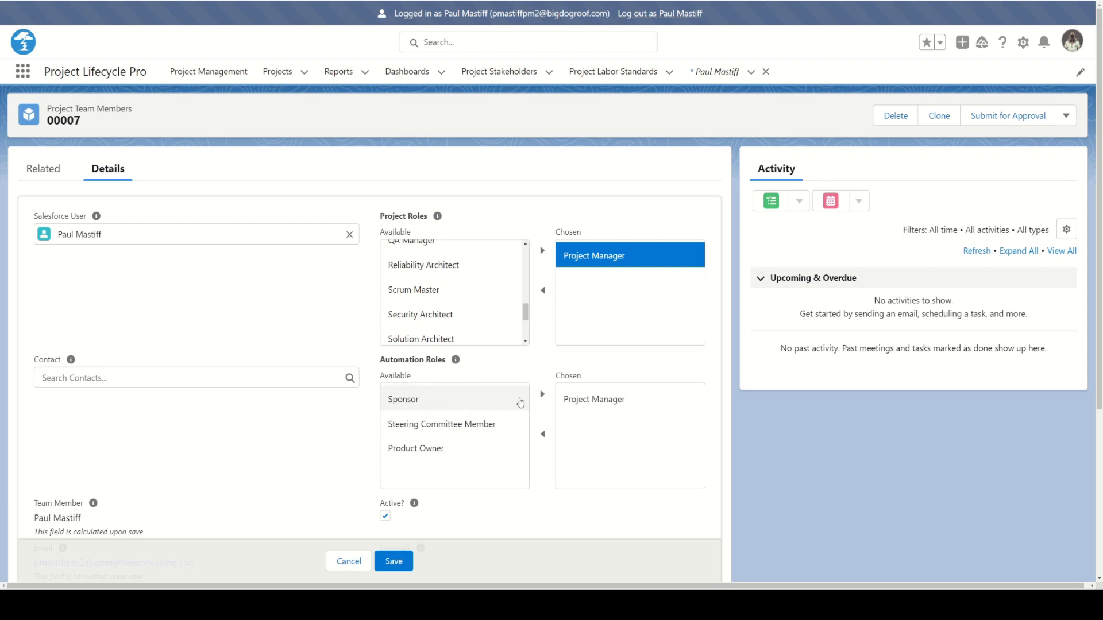
left_click(447, 287)
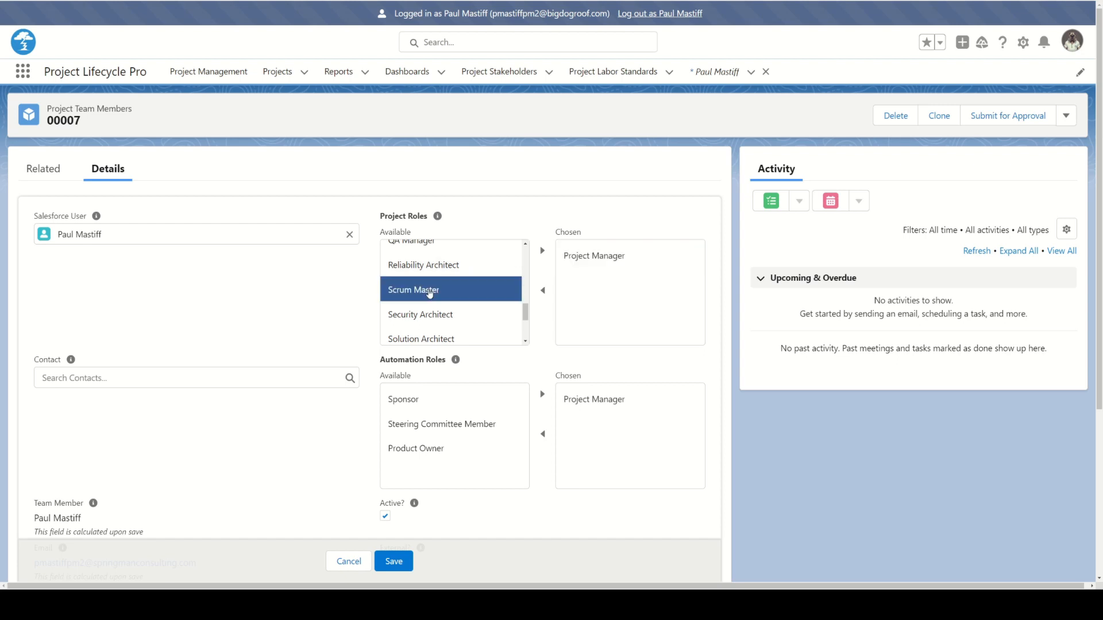
left_click(542, 251)
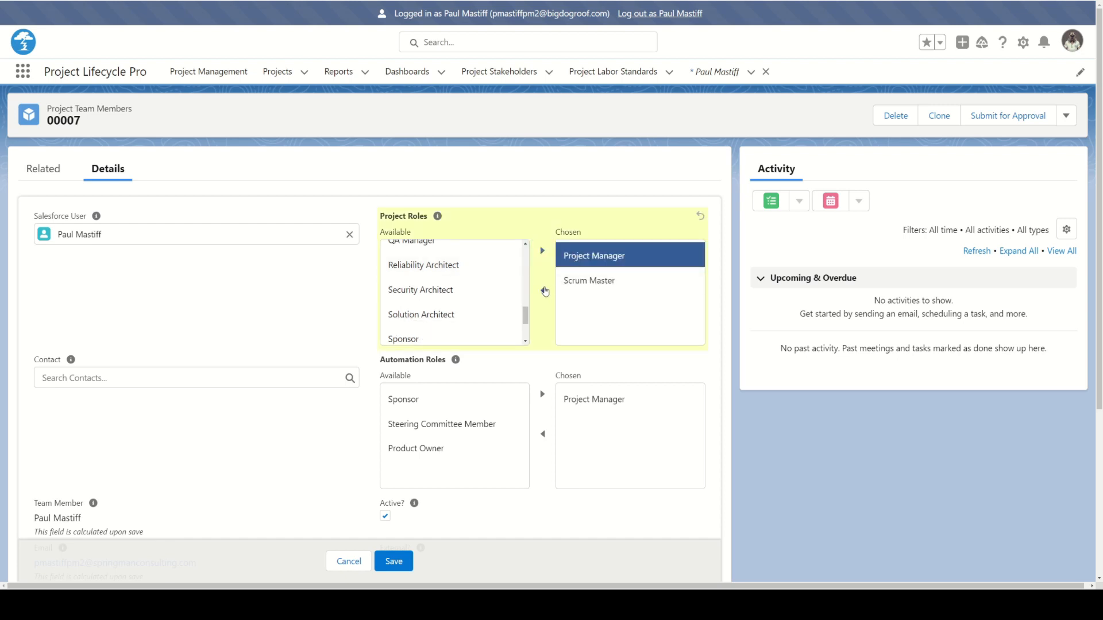
left_click(543, 290)
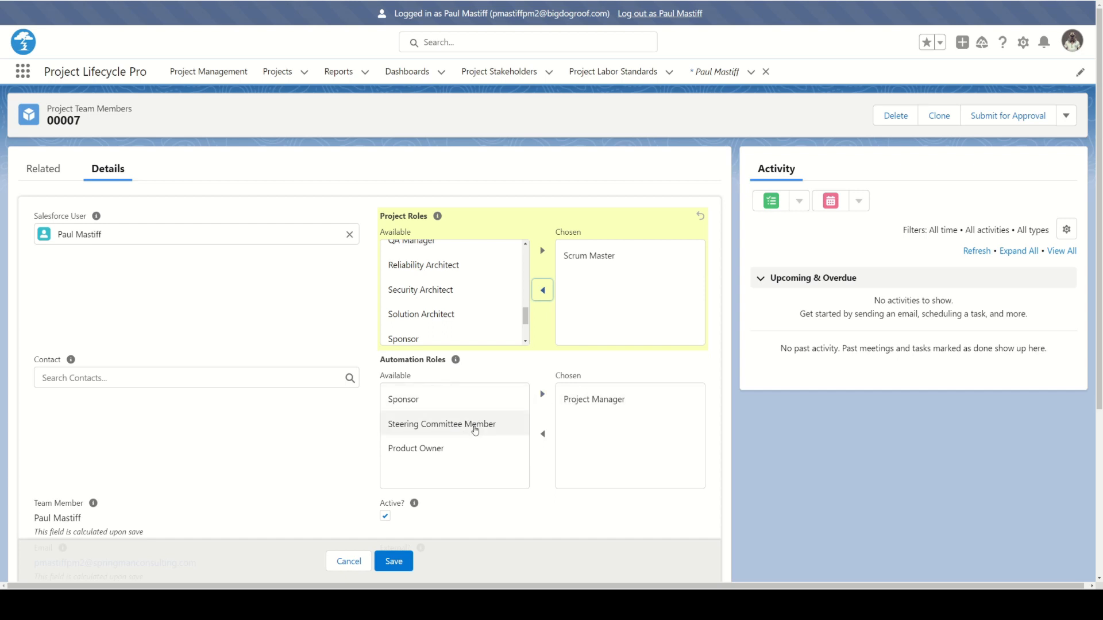
left_click(571, 406)
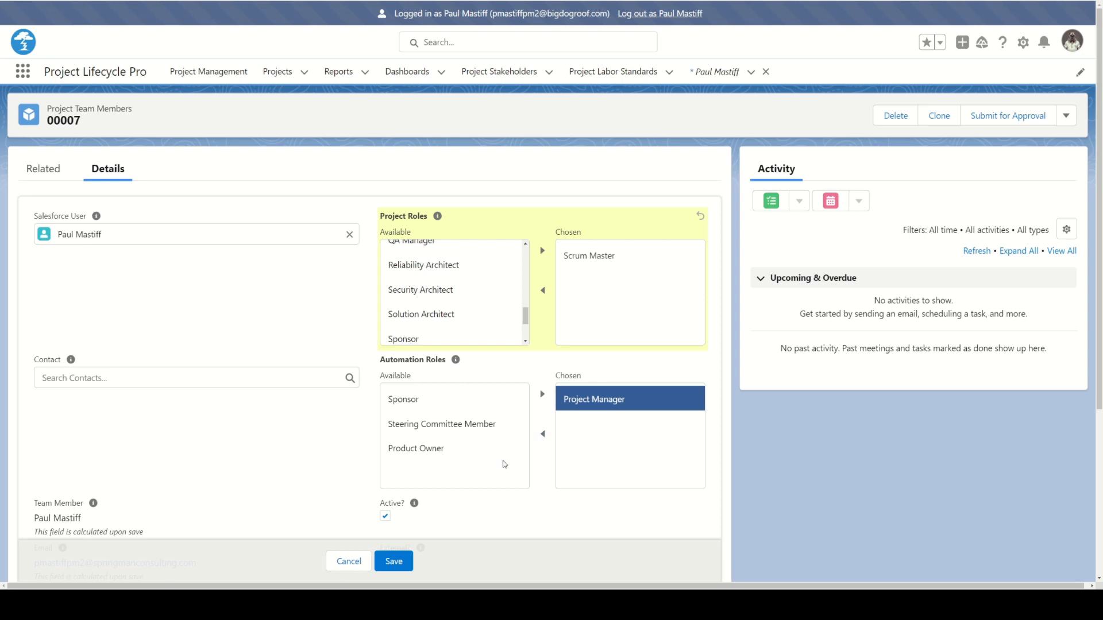
scroll(503, 467, "down", 3)
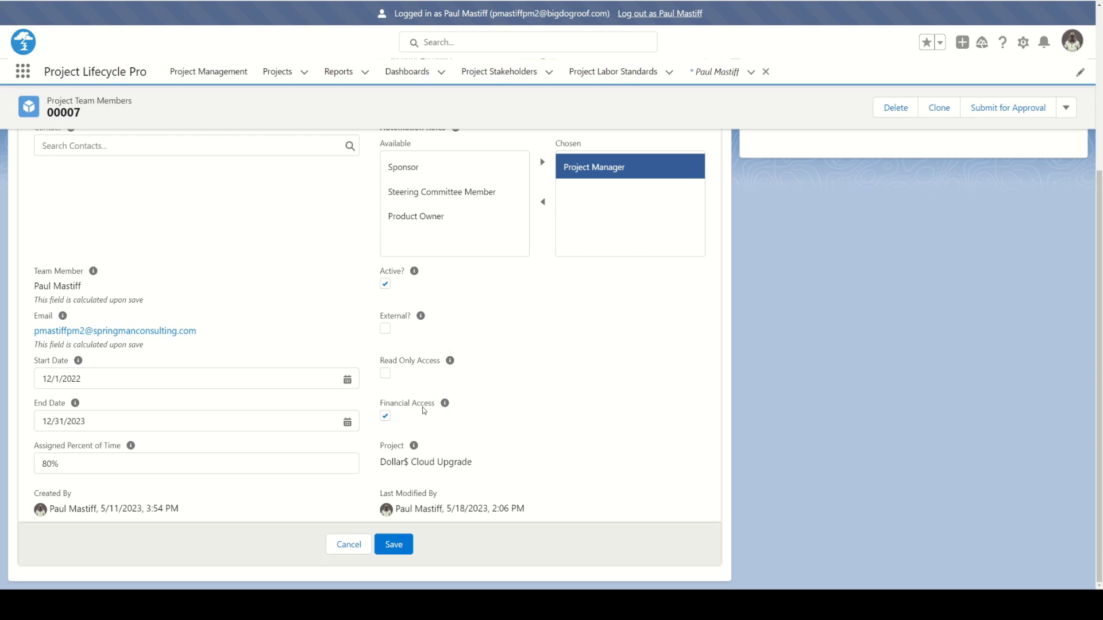
left_click(394, 543)
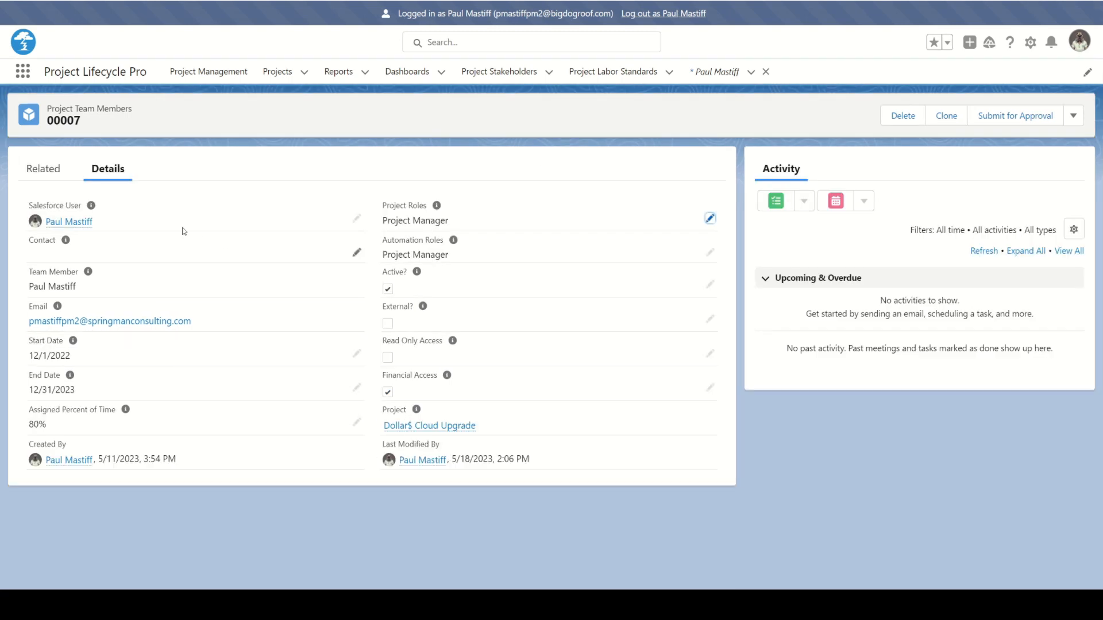
Check the team member record's related files and return to the Dollar$ Cloud Upgrade project
left_click(38, 174)
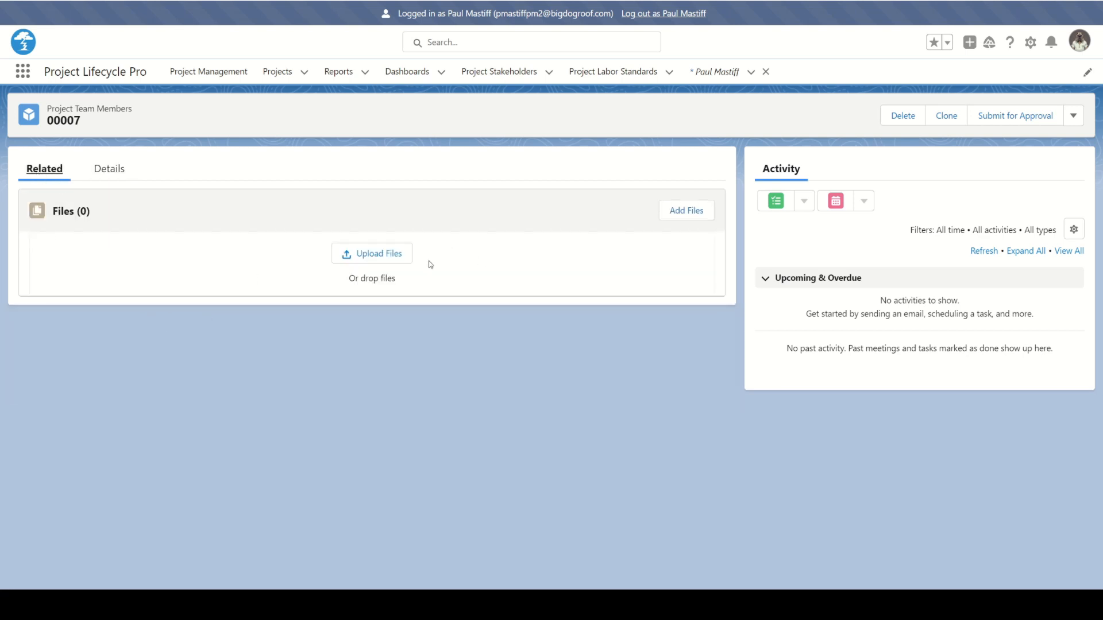
left_click(109, 173)
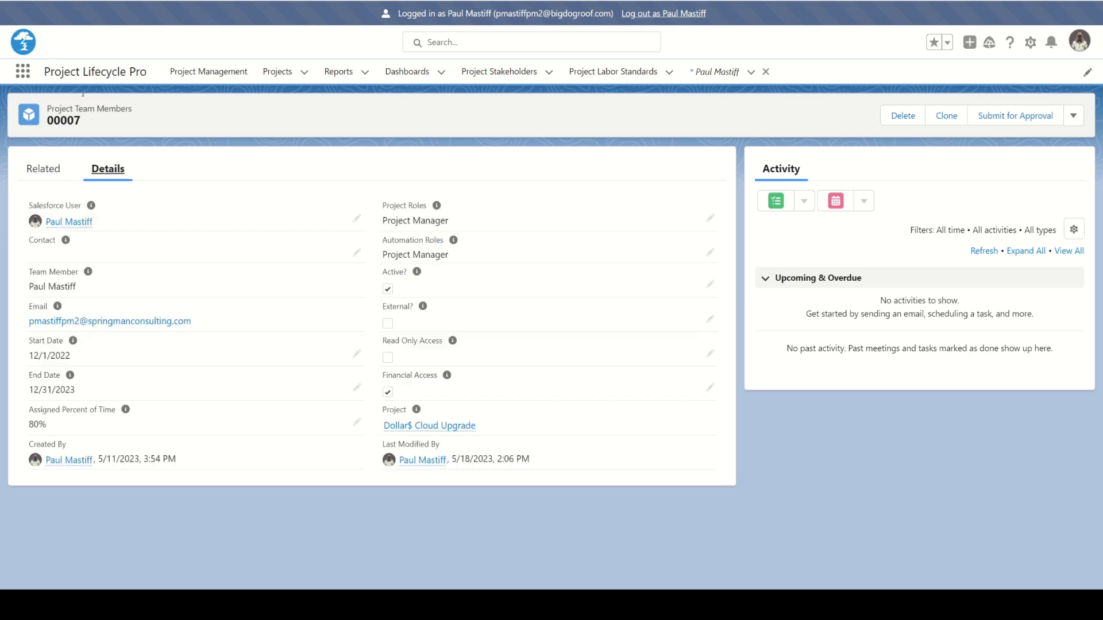
left_click(8, 1)
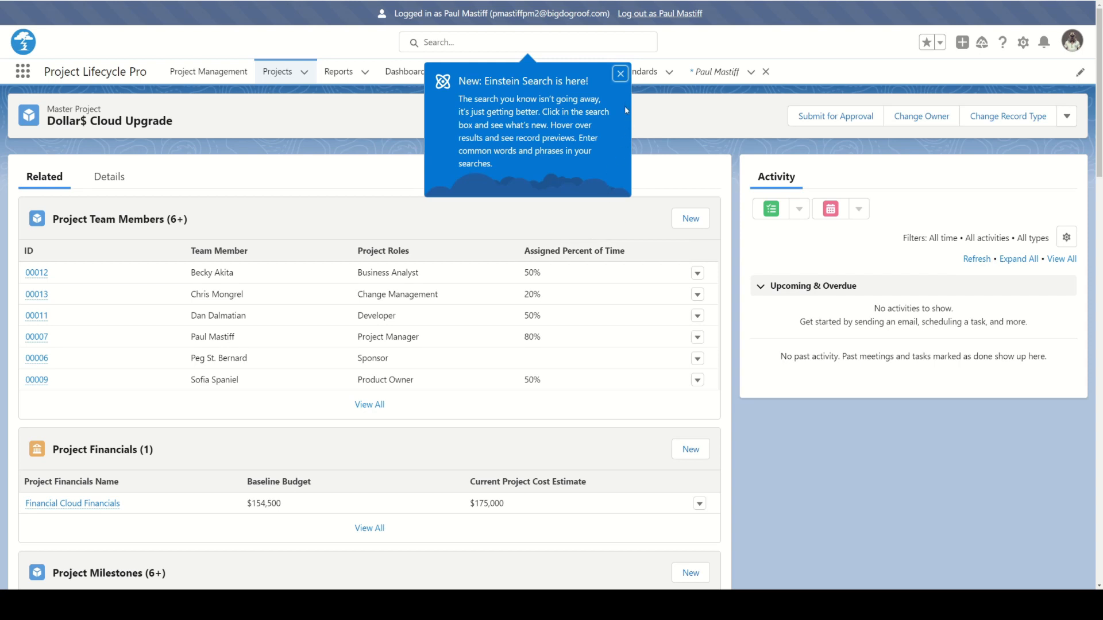
left_click(619, 75)
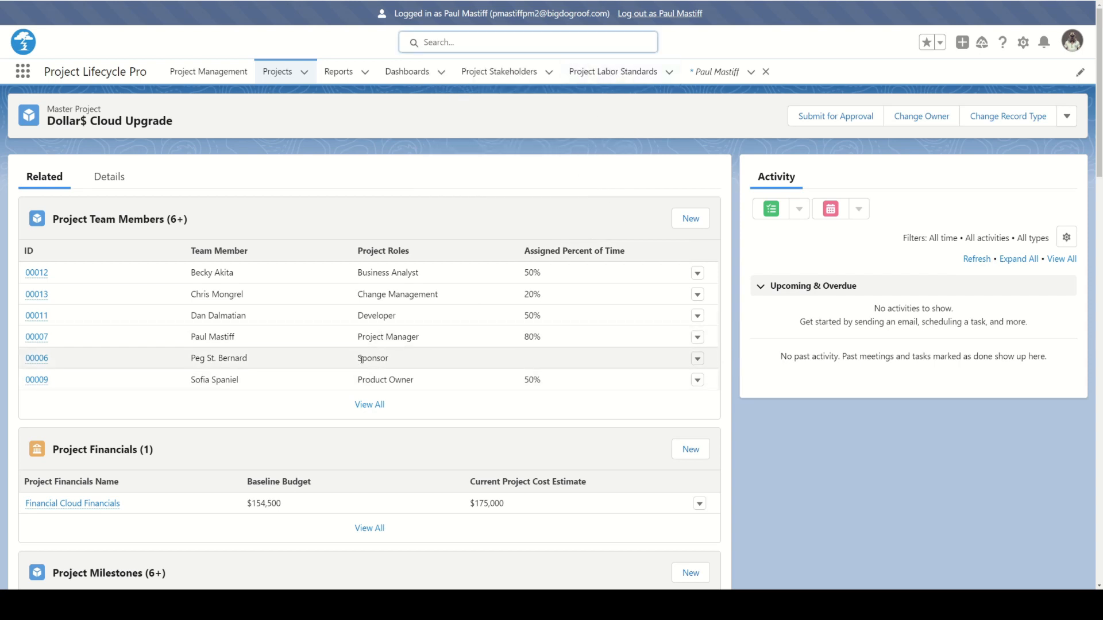
View the Sponsor's team member record and return to the project's related lists
left_click(33, 358)
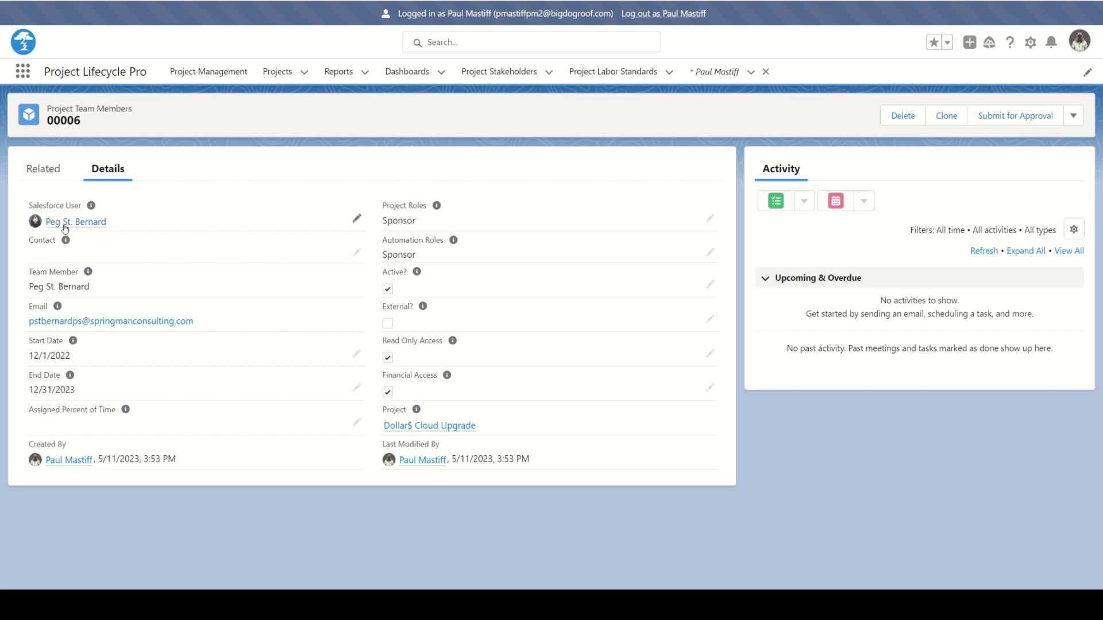
mouse_move(77, 228)
mouse_move(419, 411)
left_click(10, 0)
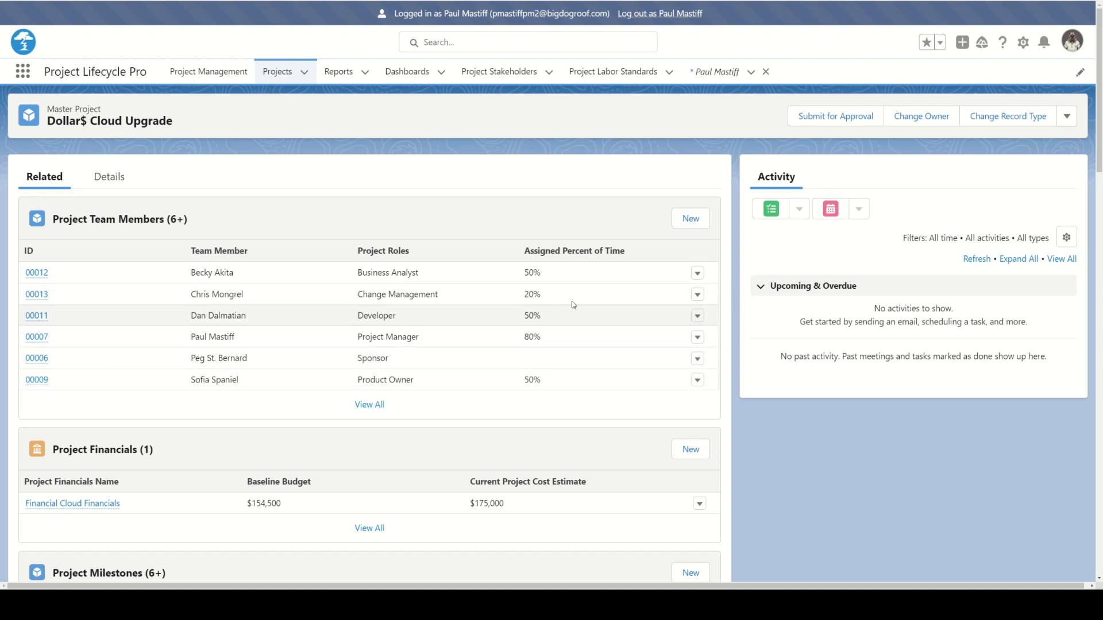
Start a new project team member with a new contact, setting the salutation to Mr. and entering the contact's first and last name
left_click(687, 222)
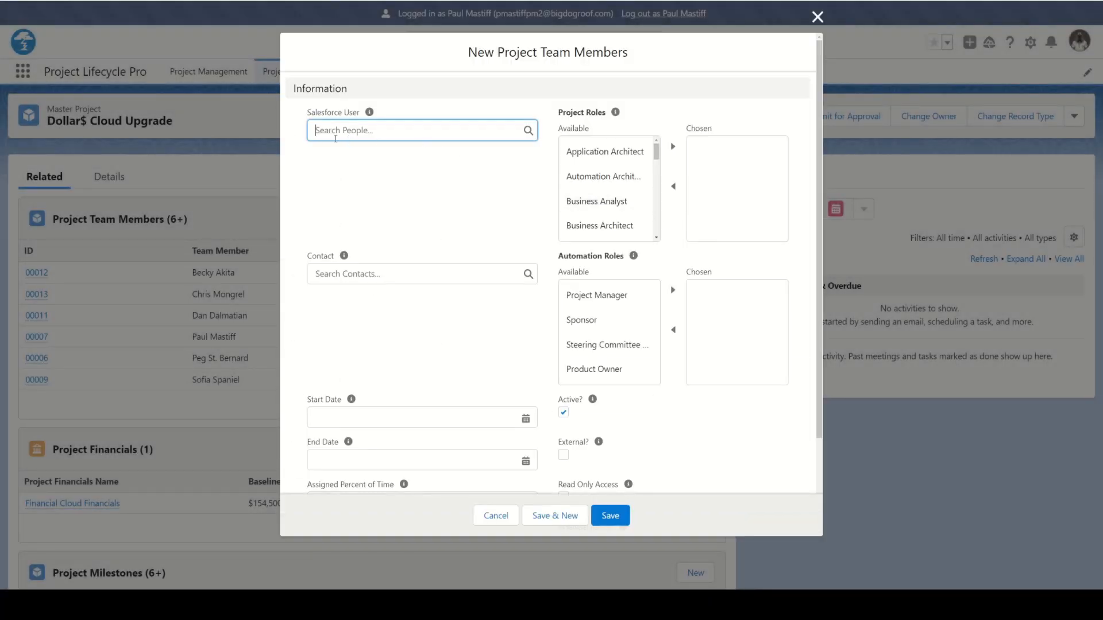
left_click(331, 276)
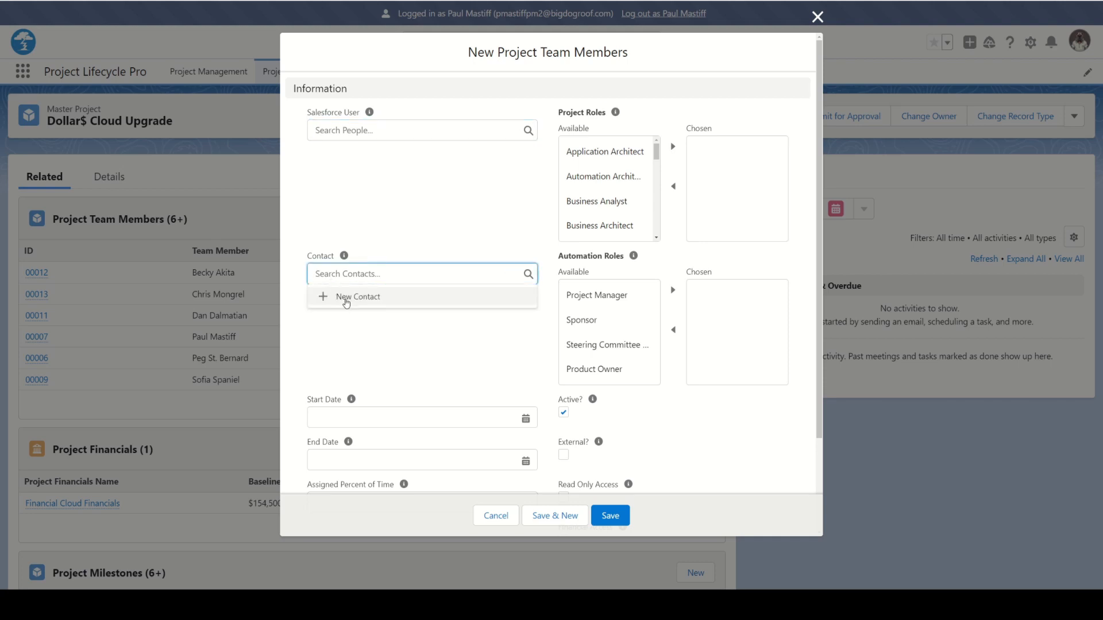
left_click(346, 299)
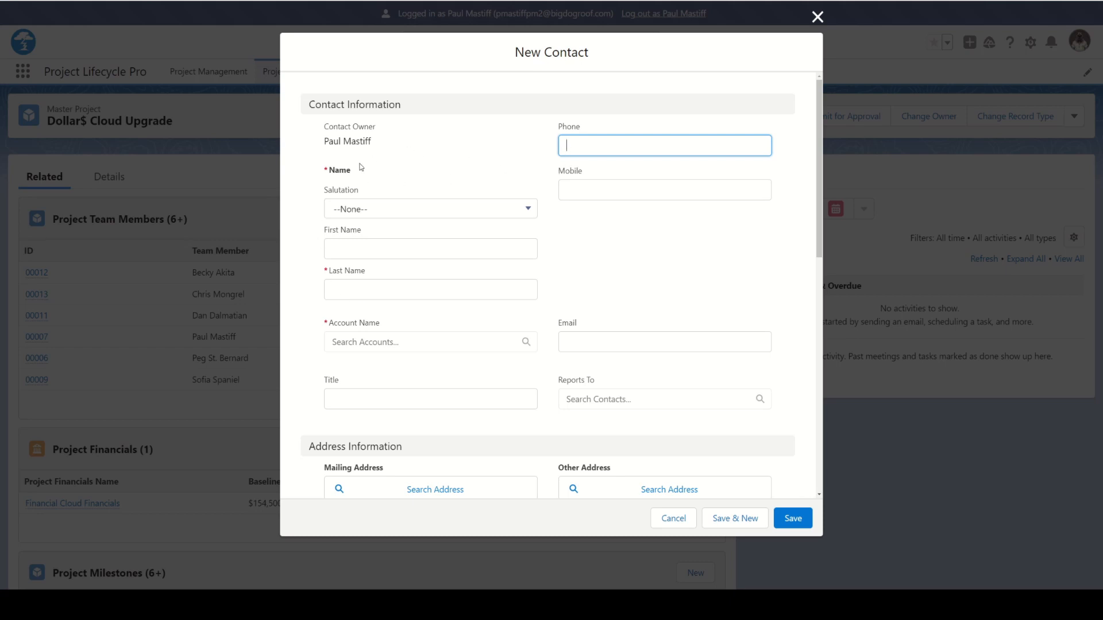
left_click(351, 215)
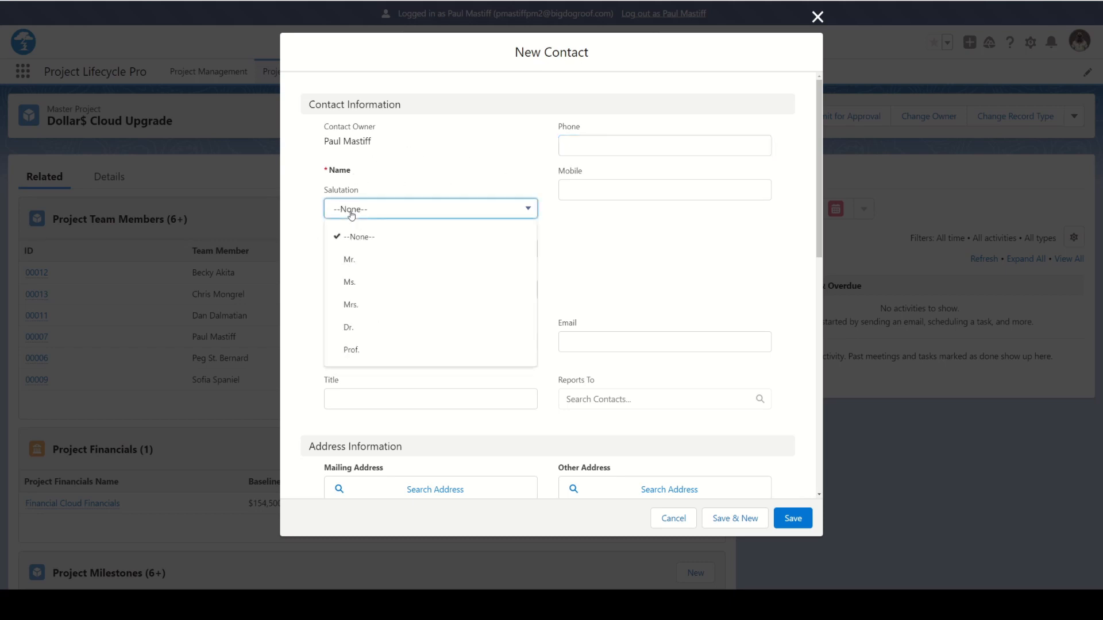
left_click(346, 259)
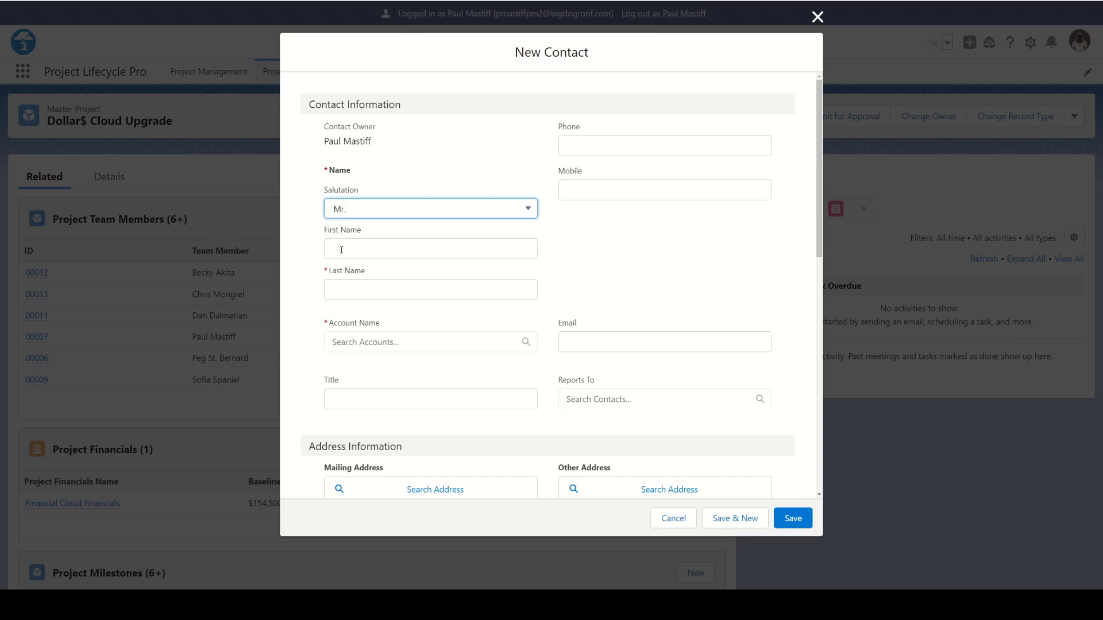
left_click(341, 250)
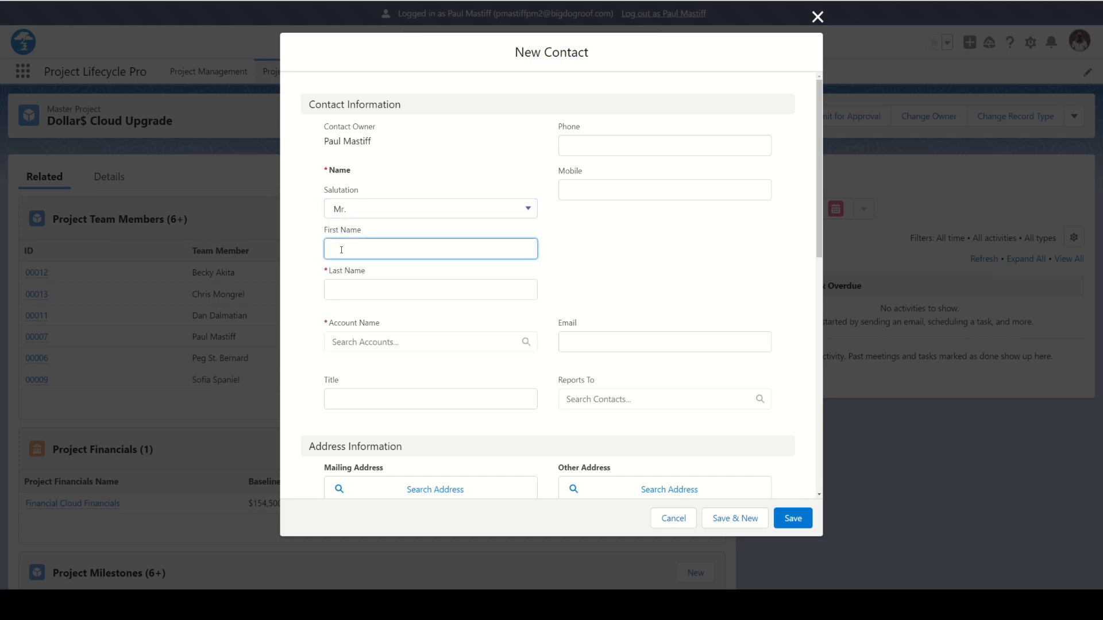
type("Joe")
left_click(347, 289)
type("Consultant")
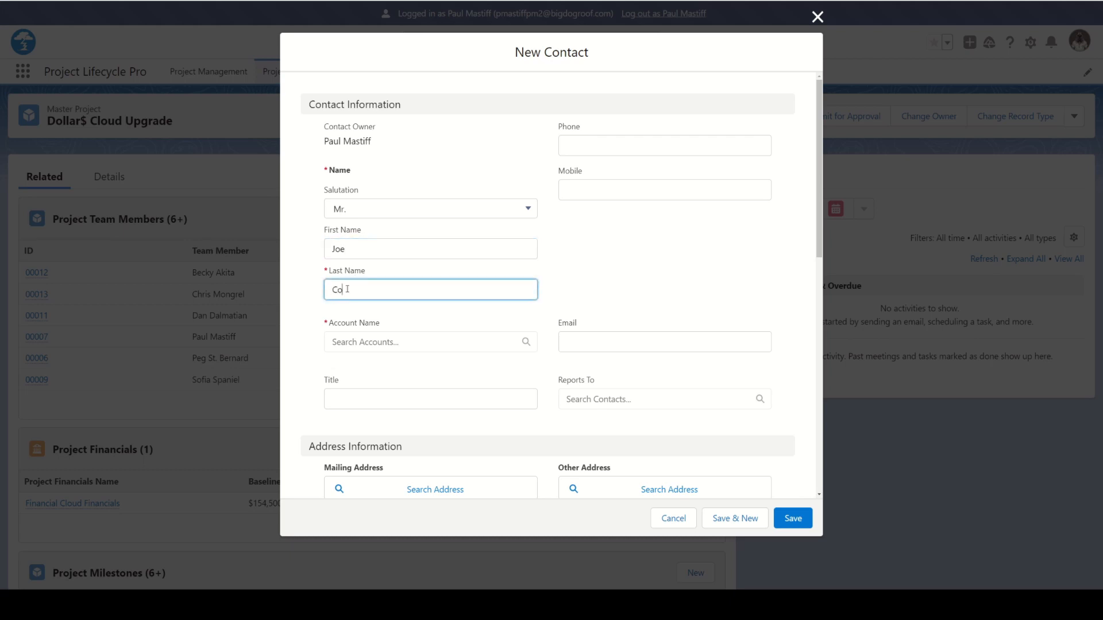
Start a new account for the contact, naming it Dollar$ Consulting and entering its phone number
left_click(363, 344)
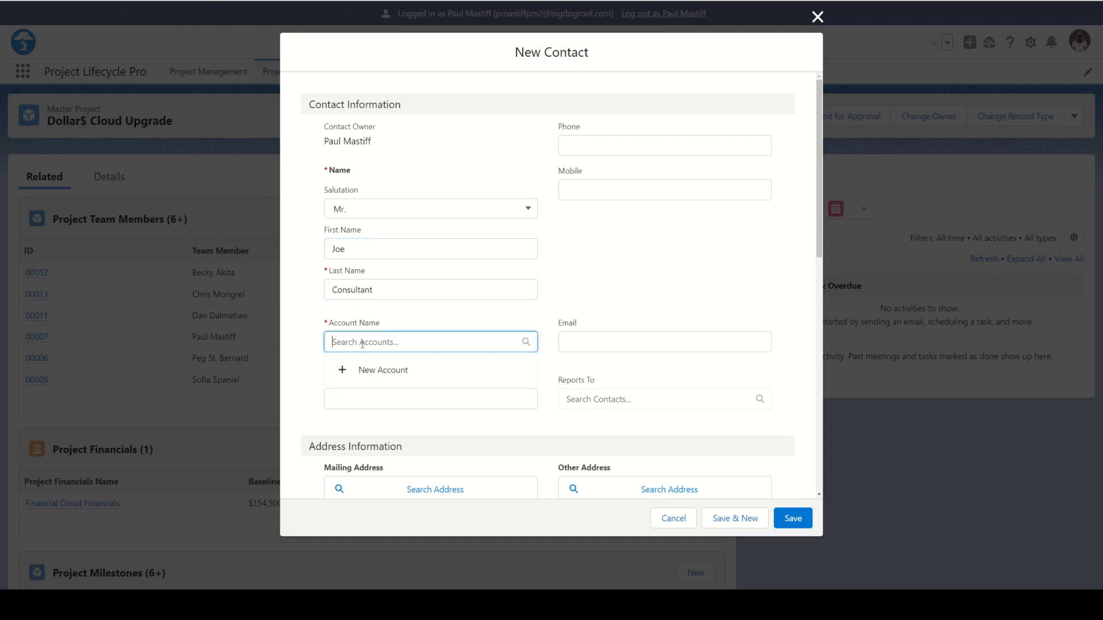
left_click(345, 372)
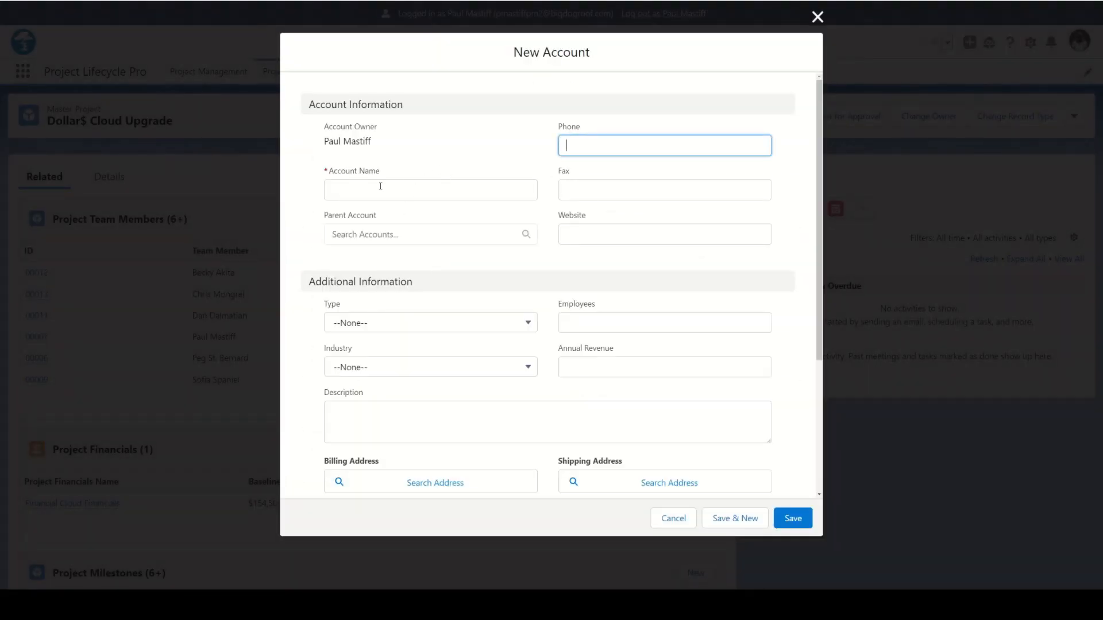
left_click(355, 188)
type("Dollar")
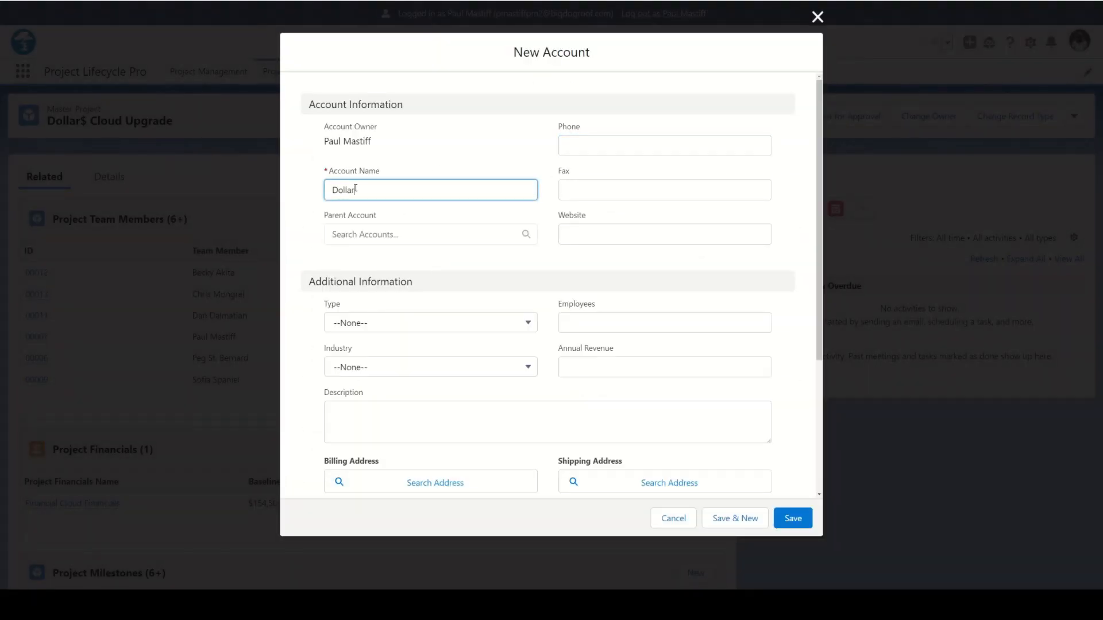
type("$ Consulting")
left_click(584, 145)
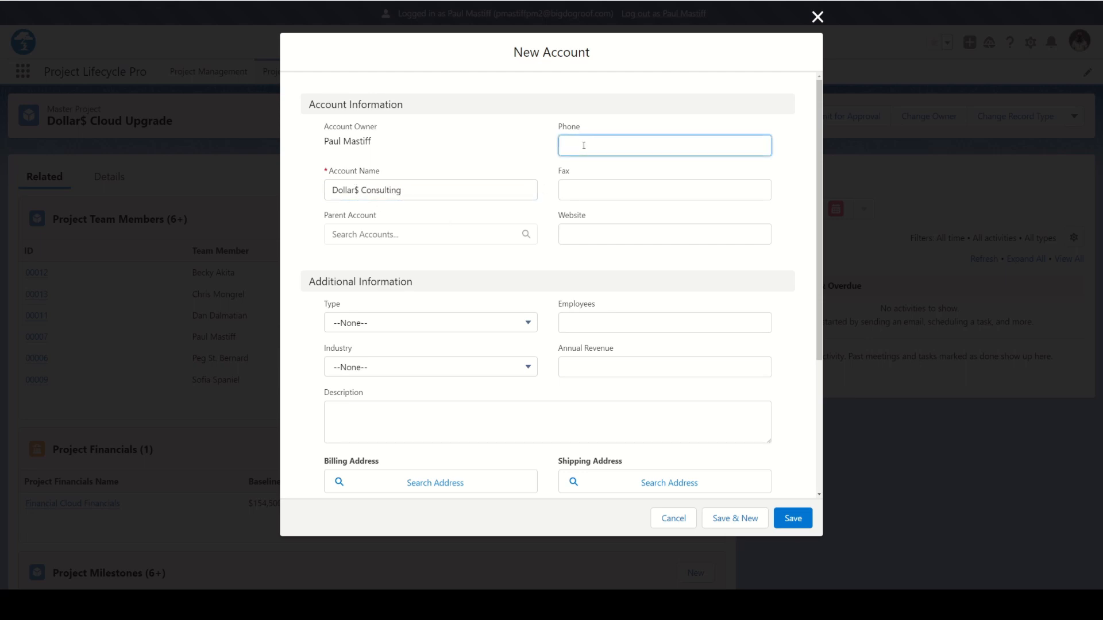
type("7045551234")
Set the new account's type to Other
left_click(603, 243)
scroll(455, 320, "down", 2)
left_click(522, 190)
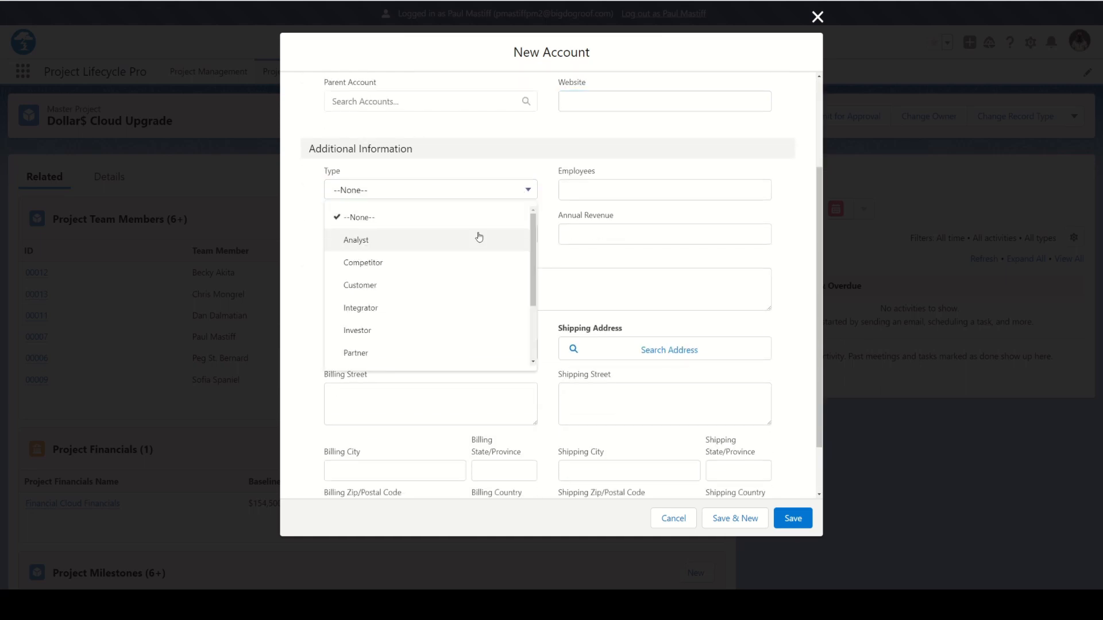
scroll(479, 237, "down", 3)
left_click(372, 356)
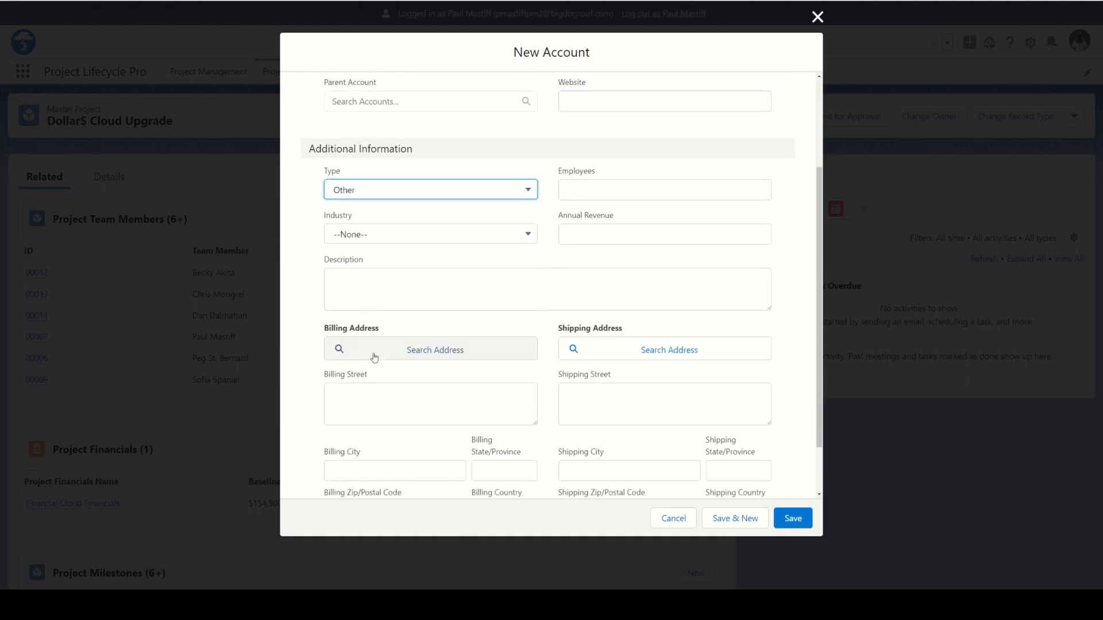
Describe the account as "Consulting firm specializing in Dollar$ implementations." and save it
left_click(346, 285)
type("Consulting fir")
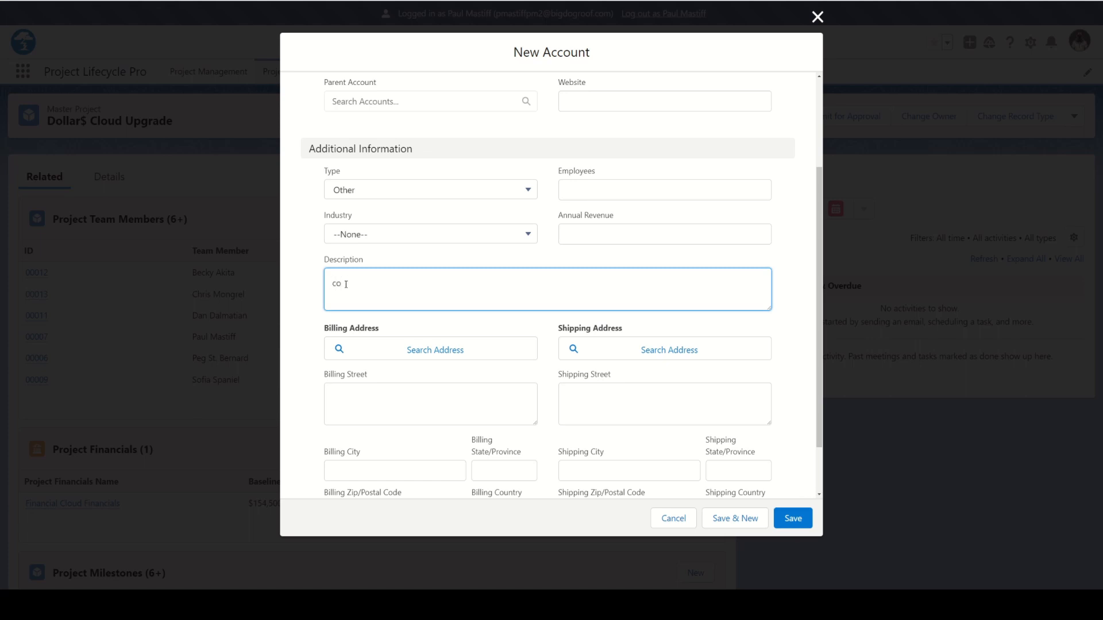
type("m specializing in Dollar$ implementations.")
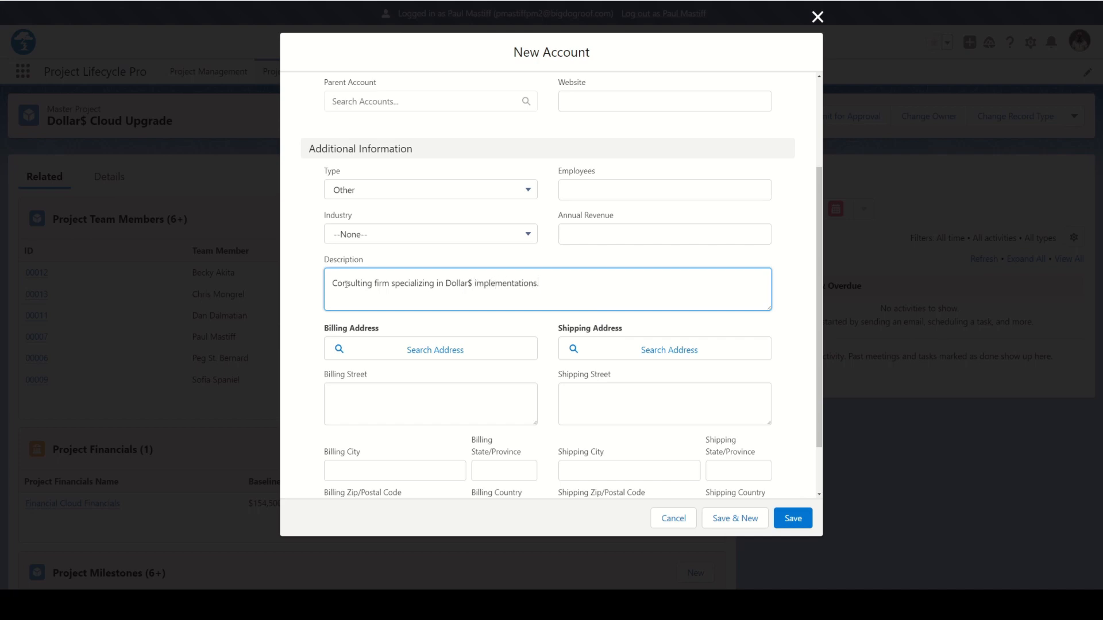
scroll(364, 403, "down", 1)
scroll(364, 403, "up", 3)
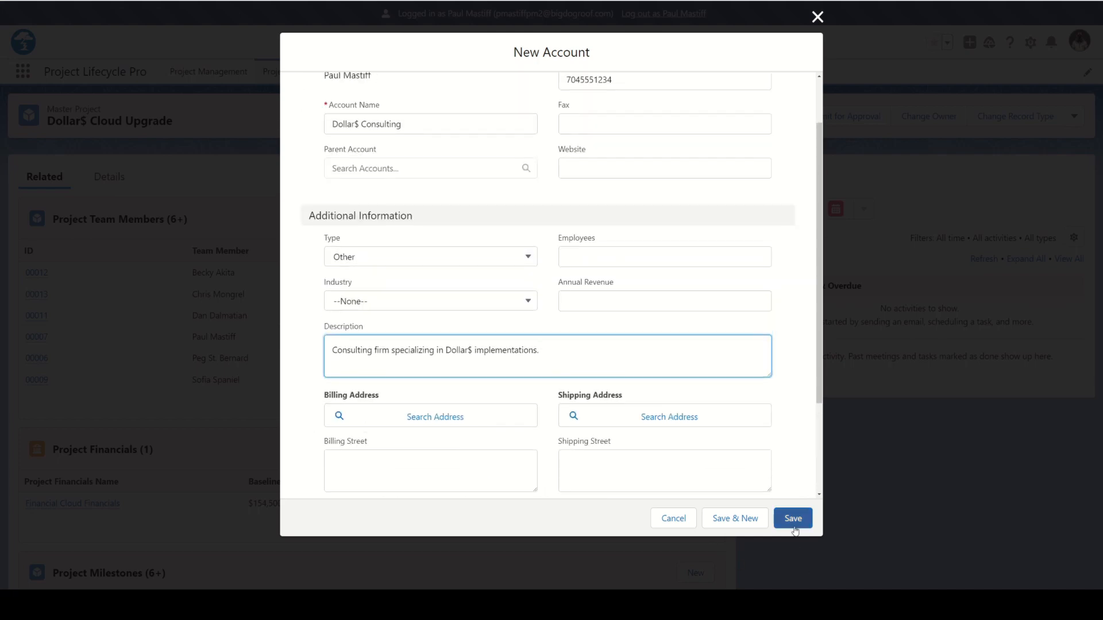
left_click(791, 518)
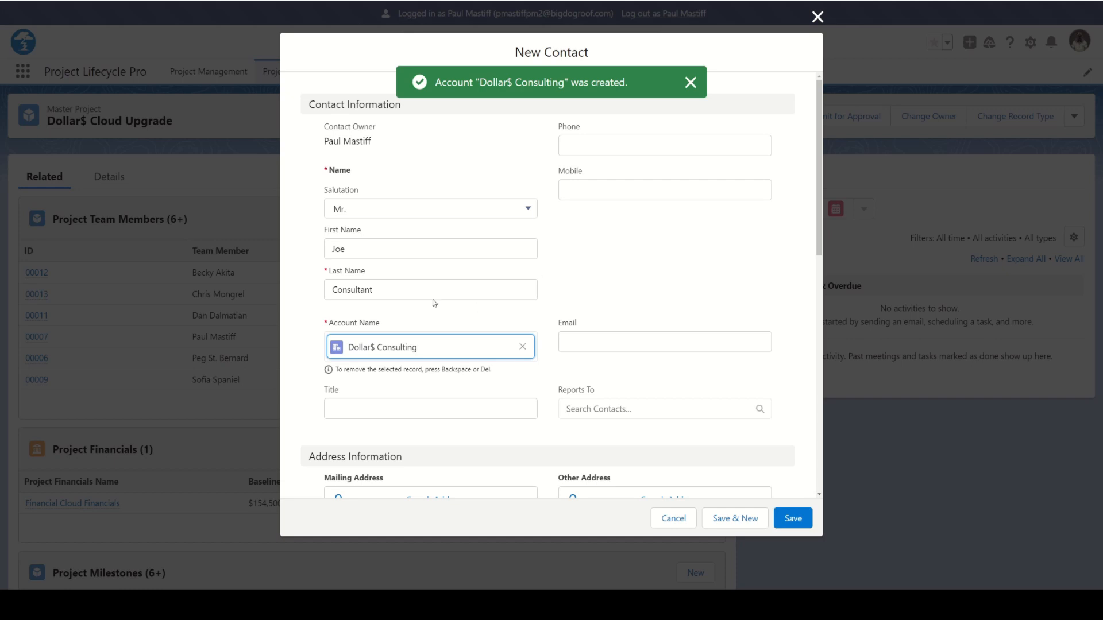
Enter the new contact's phone number, leaving the mobile number blank
left_click(387, 288)
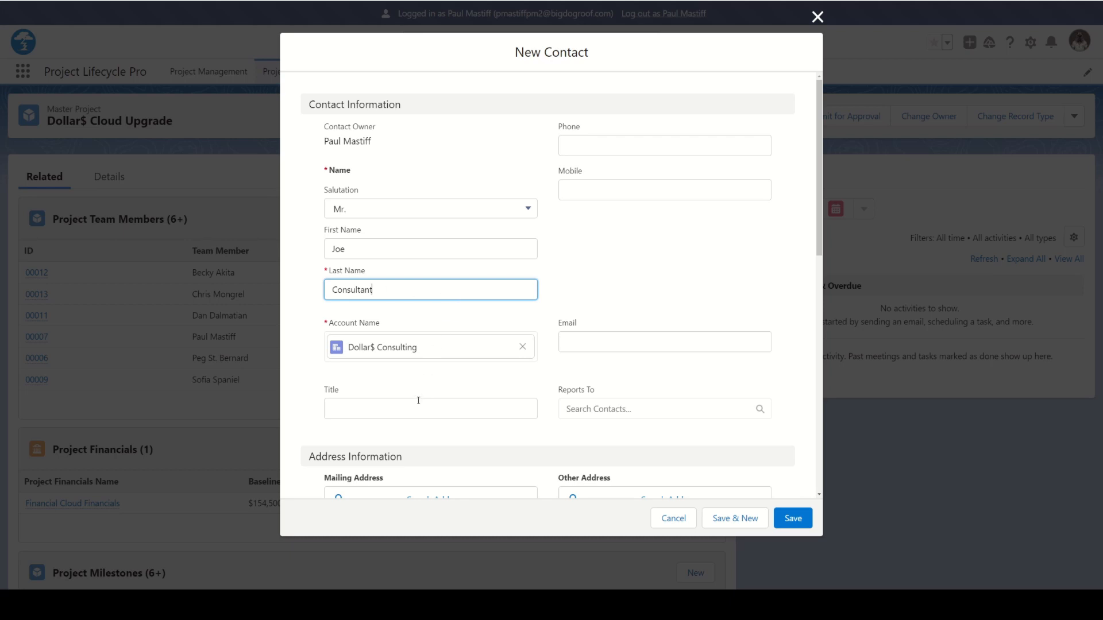
left_click(575, 147)
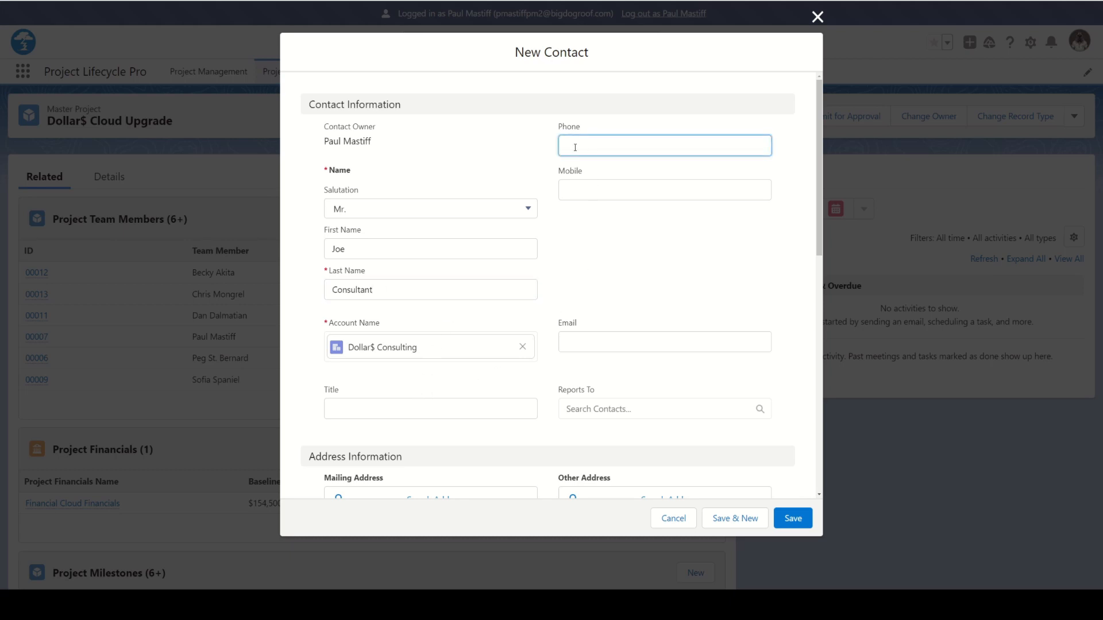
type("7045556789")
left_click(583, 195)
Fill in the contact's e-mail address and set the title to Partner
left_click(566, 343)
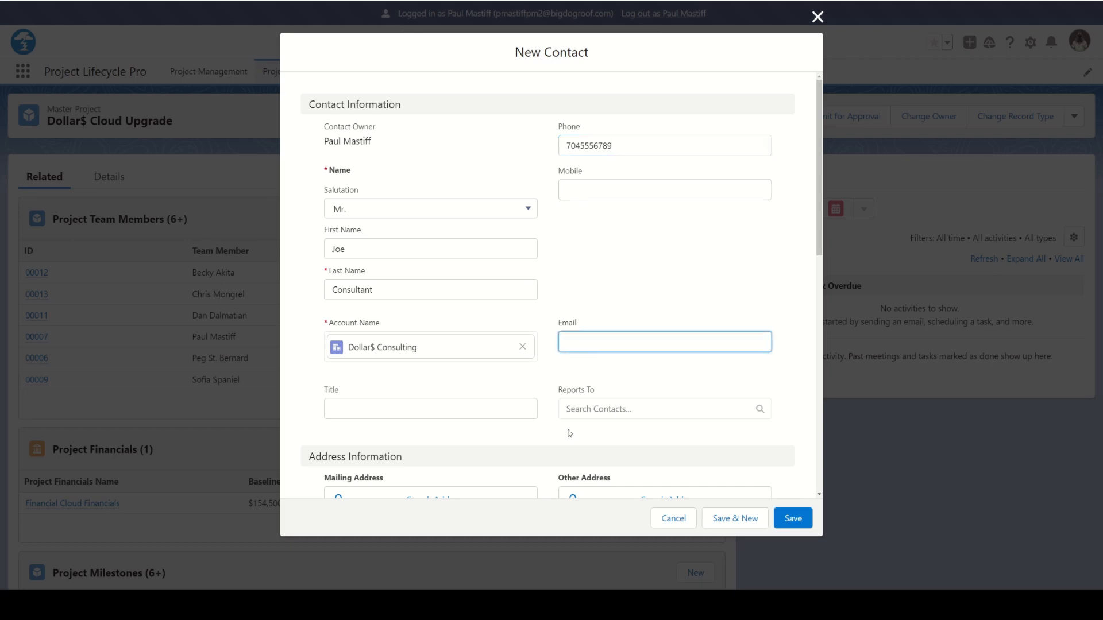
scroll(568, 251, "down", 2)
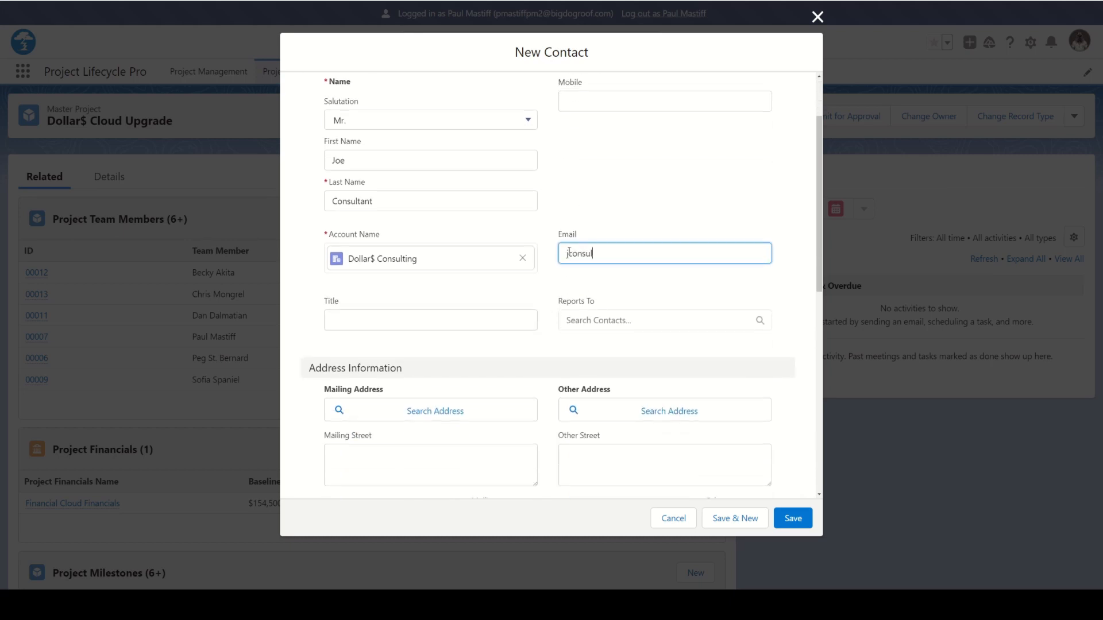
left_click(568, 254)
type("j")
left_click(618, 289)
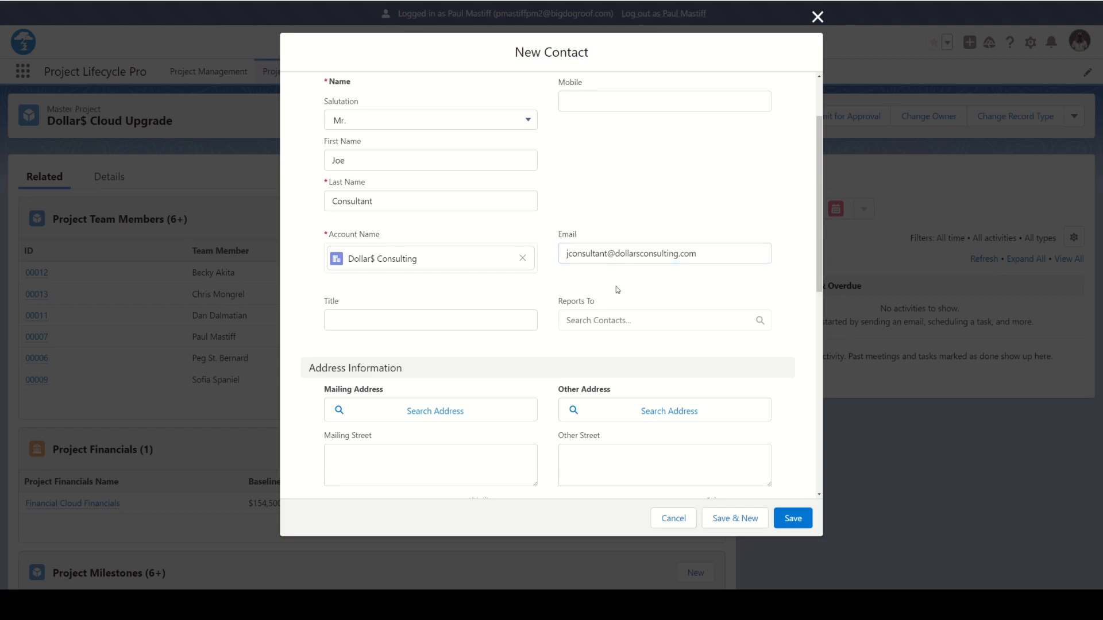
scroll(368, 297, "down", 1)
left_click(353, 280)
type("Partner")
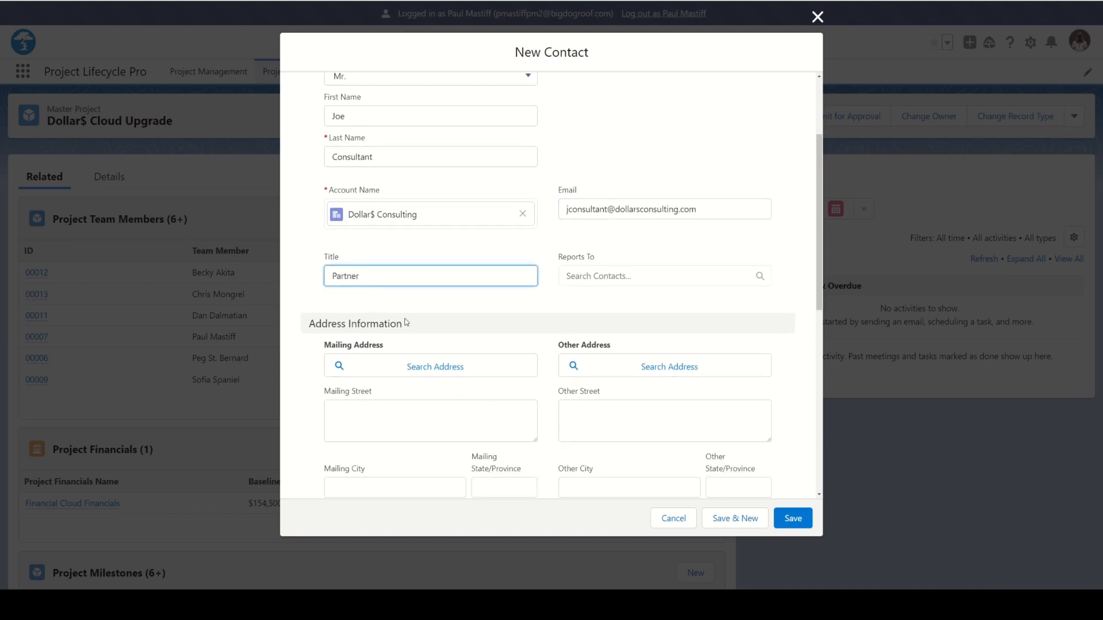
Describe the contact by first name as the partner leading the project for the Dollar$ upgrade, and save the contact
scroll(408, 333, "down", 8)
scroll(394, 283, "down", 2)
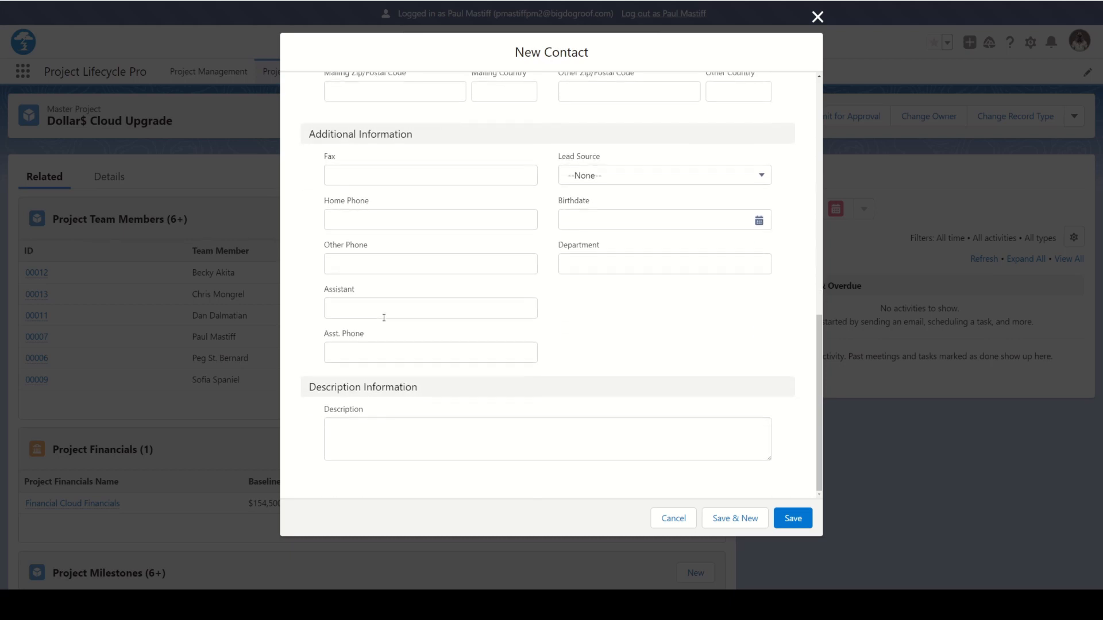
left_click(369, 429)
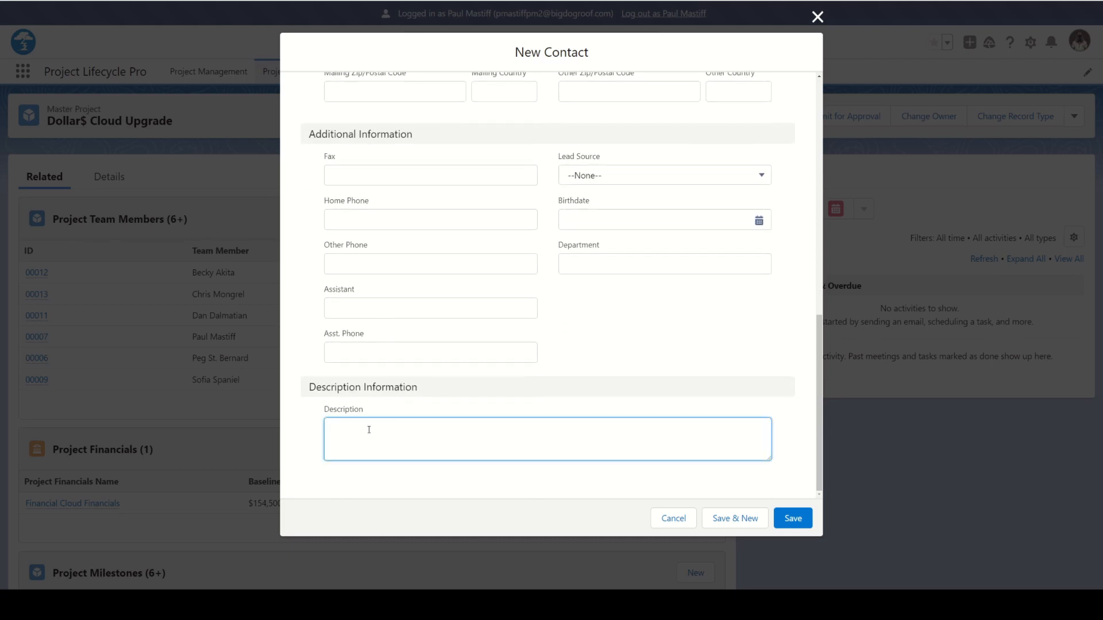
type("Joe is the partner leading the project for the Dollar")
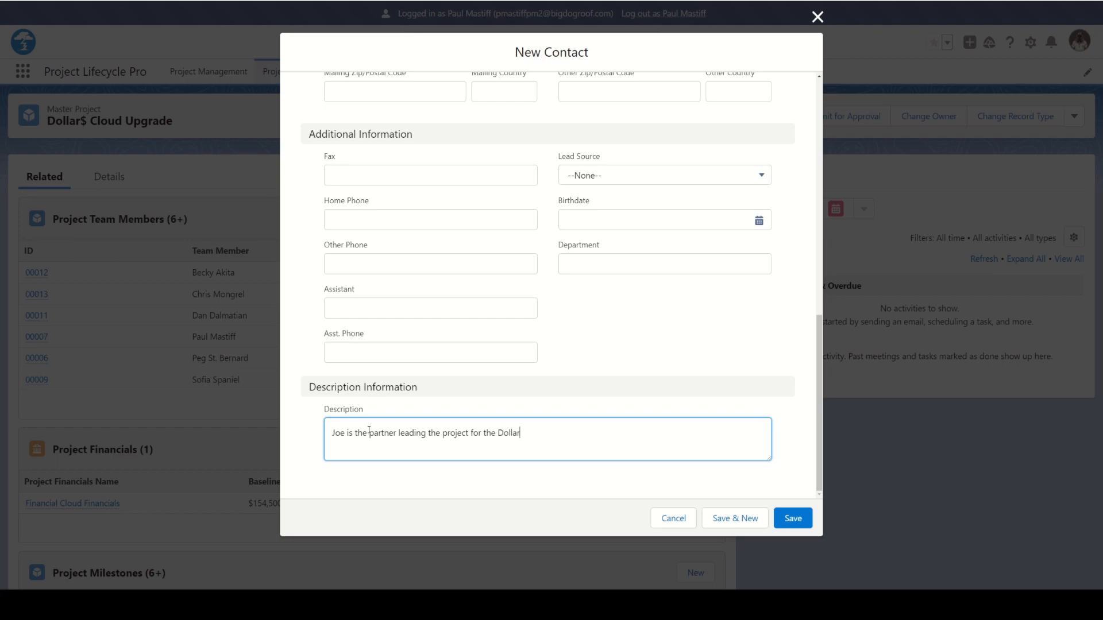
type("$ upgrade.")
left_click(790, 519)
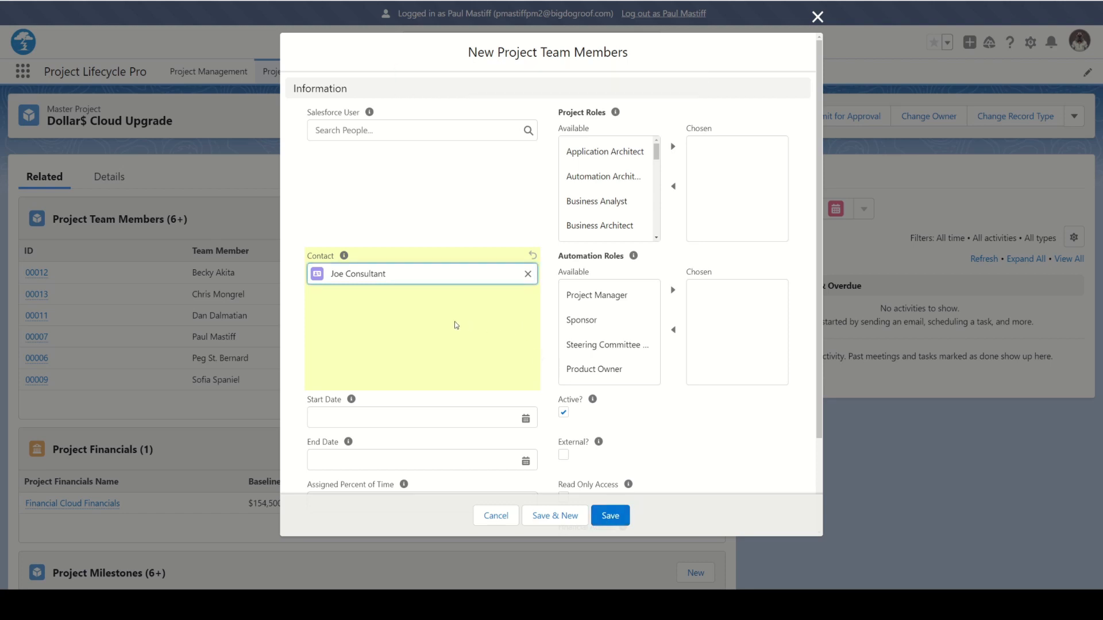
Set the team member's start date to 5/22/2023 and end date to 12/29/2023, leaving the assigned percent of time blank
scroll(453, 326, "down", 2)
left_click(347, 303)
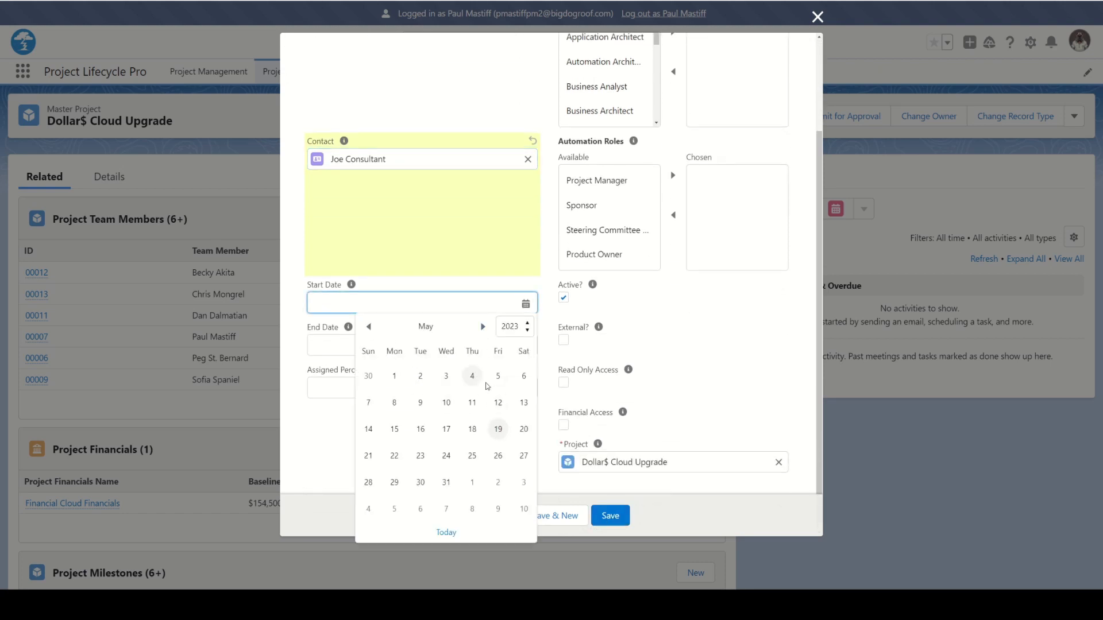
left_click(394, 455)
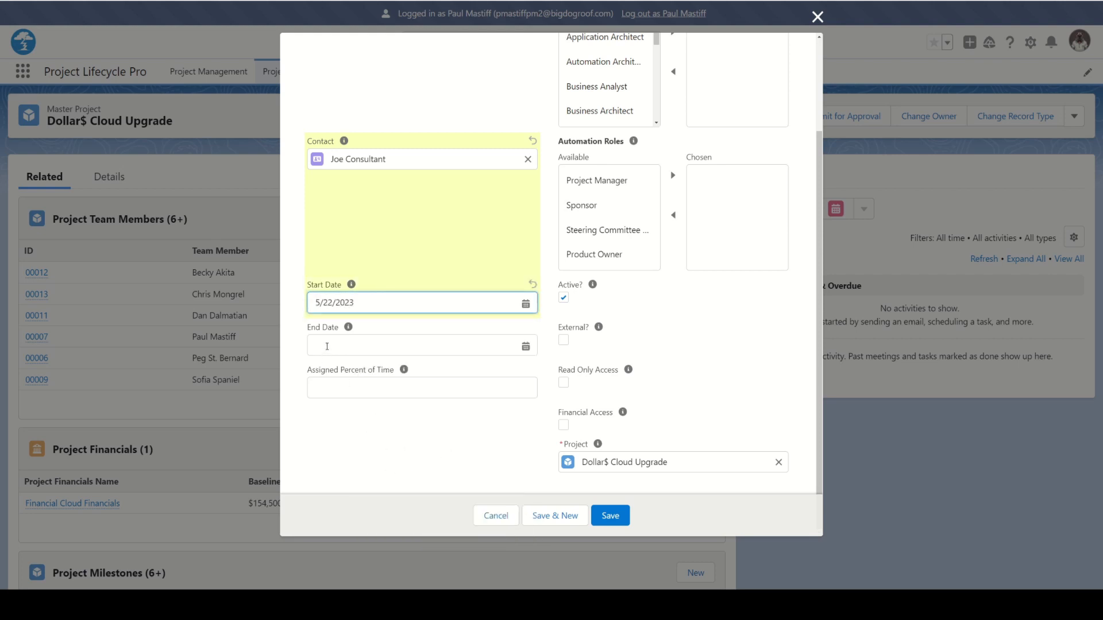
left_click(327, 347)
left_click(483, 369)
left_click(483, 369)
left_click(483, 370)
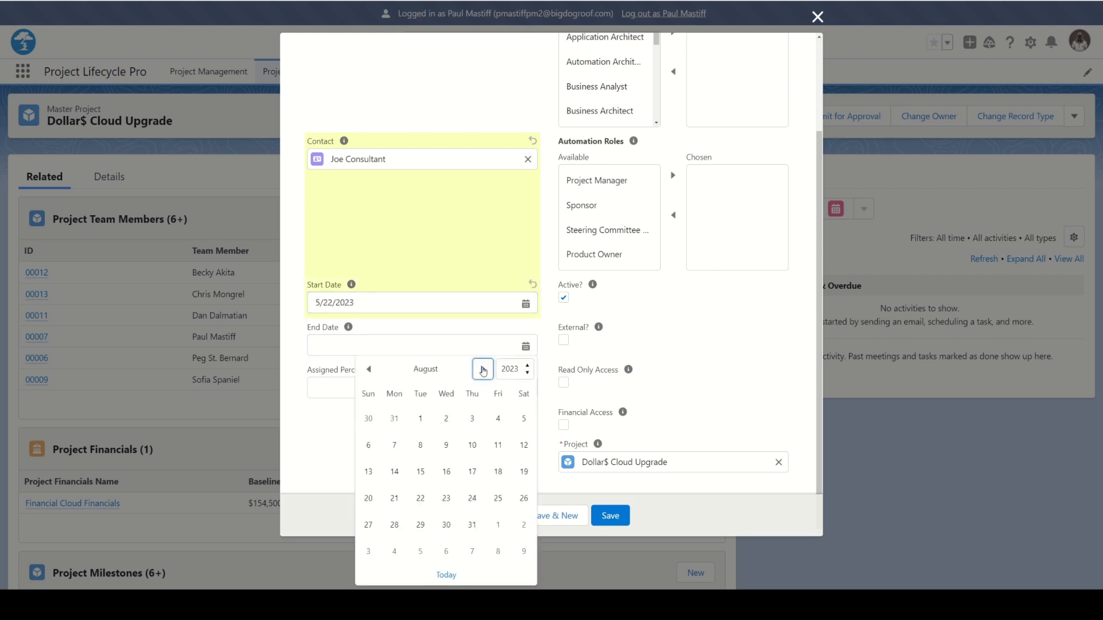
left_click(483, 370)
left_click(483, 370)
left_click(483, 369)
left_click(483, 369)
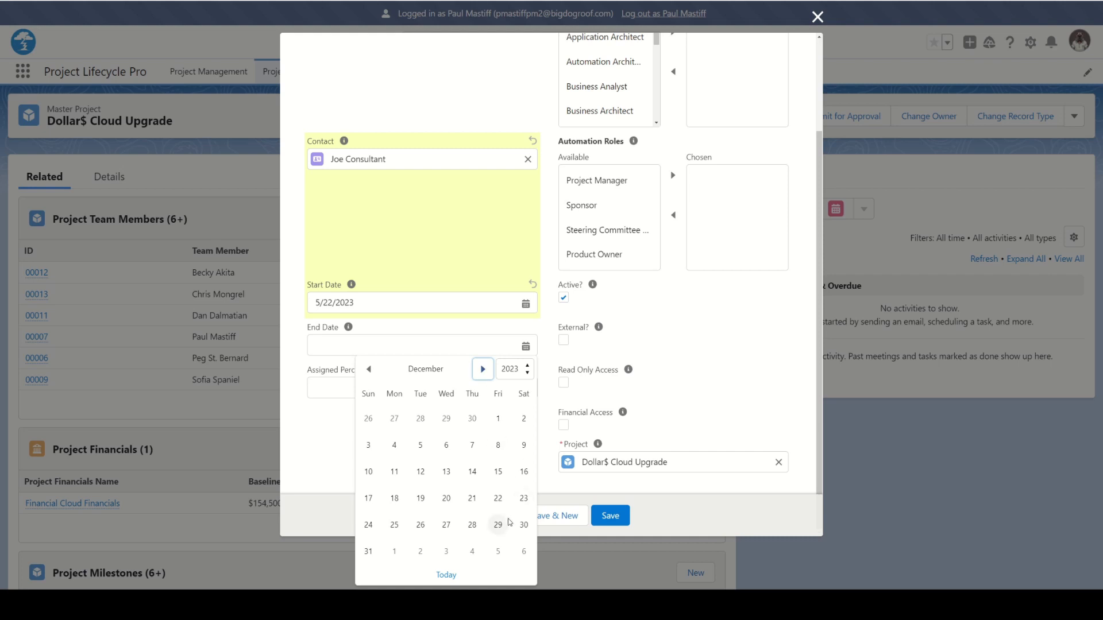
left_click(497, 525)
left_click(339, 387)
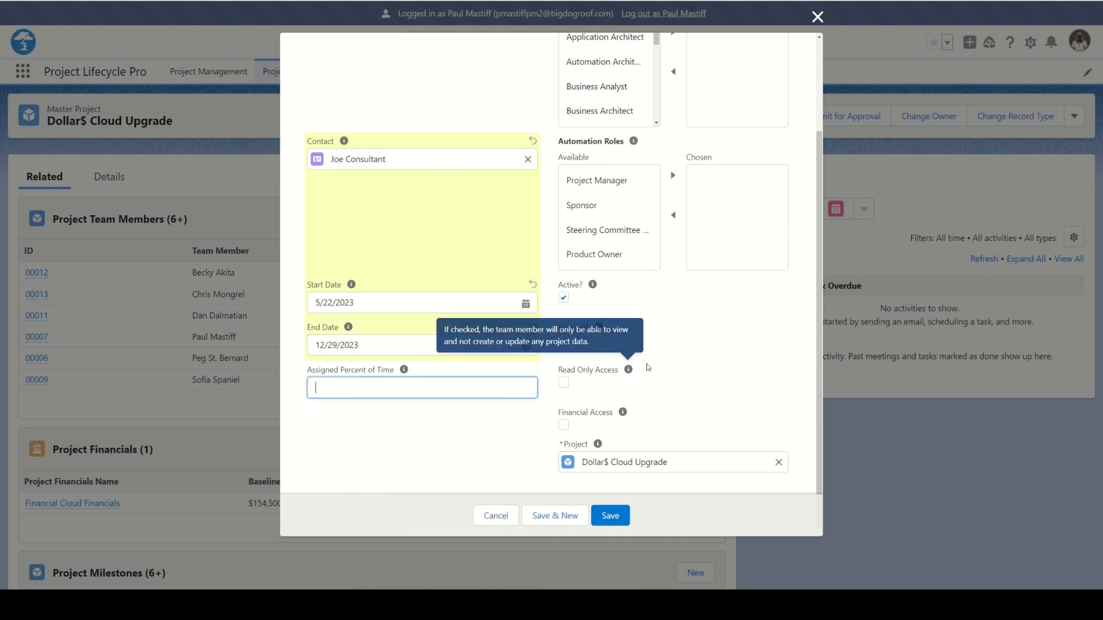
Add Stakeholder to the team member's chosen project roles
scroll(648, 368, "up", 3)
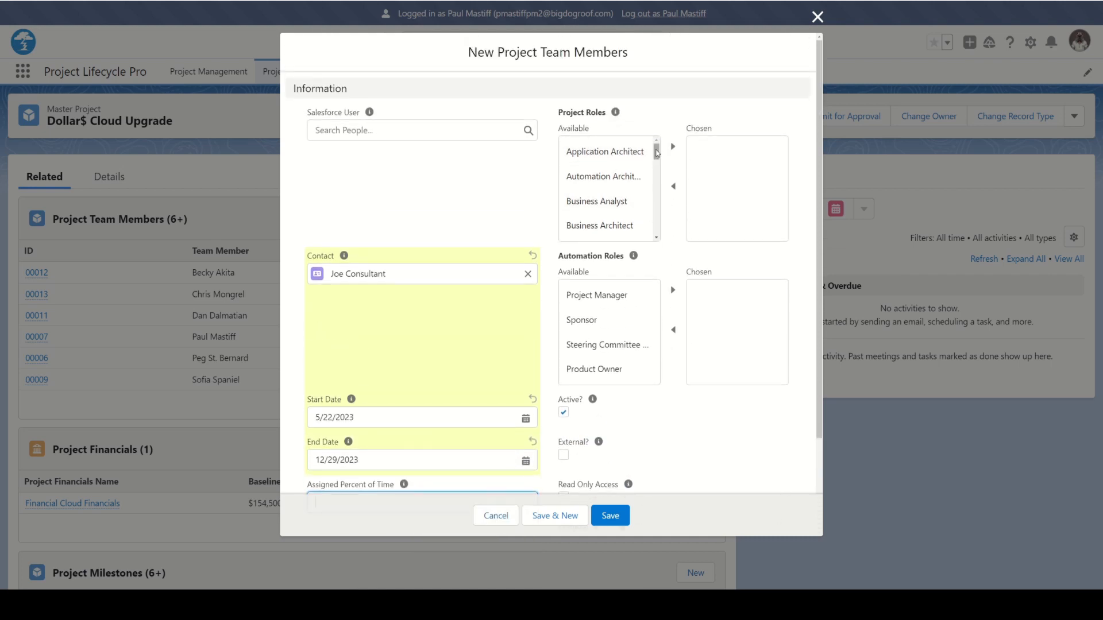
left_click_drag(657, 153, 659, 224)
left_click(597, 207)
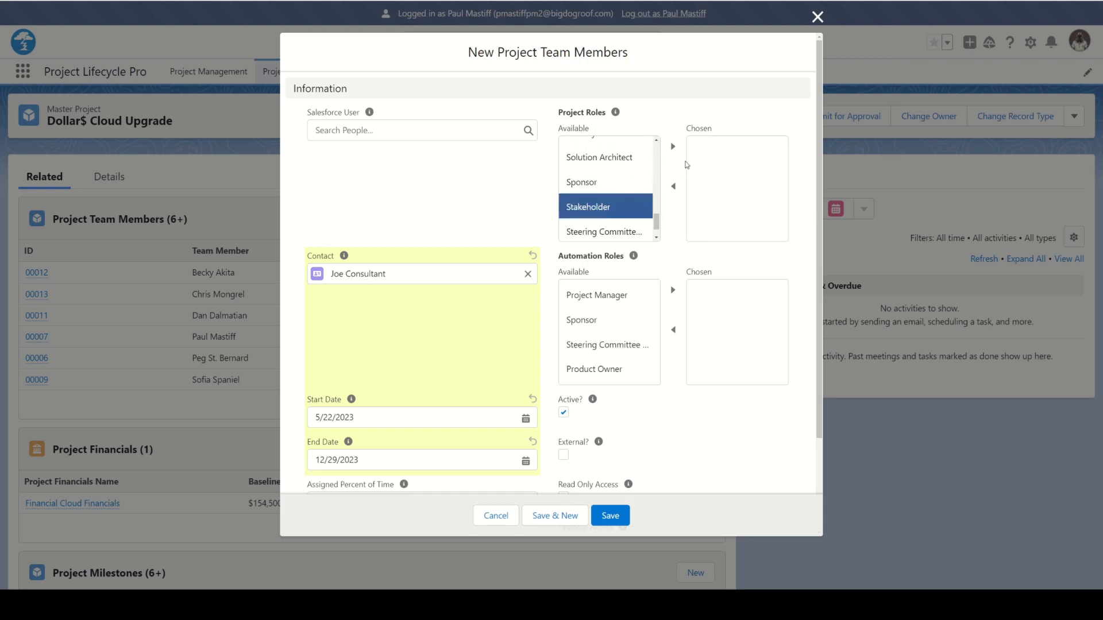
left_click(672, 147)
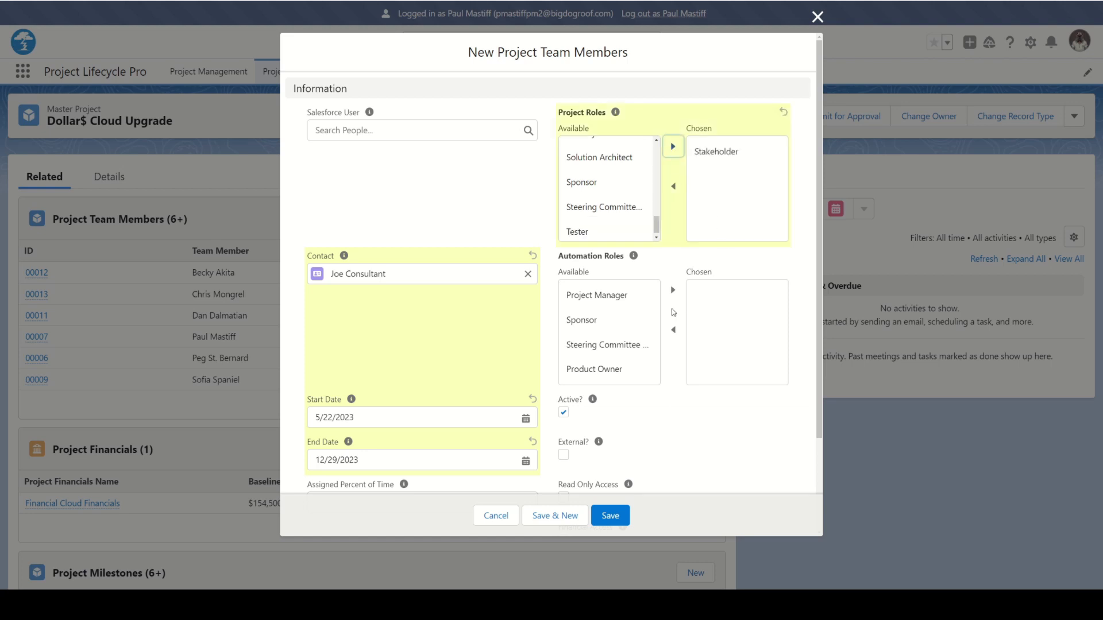
Mark the team member as External with Read Only Access and save the record
scroll(694, 430, "down", 1)
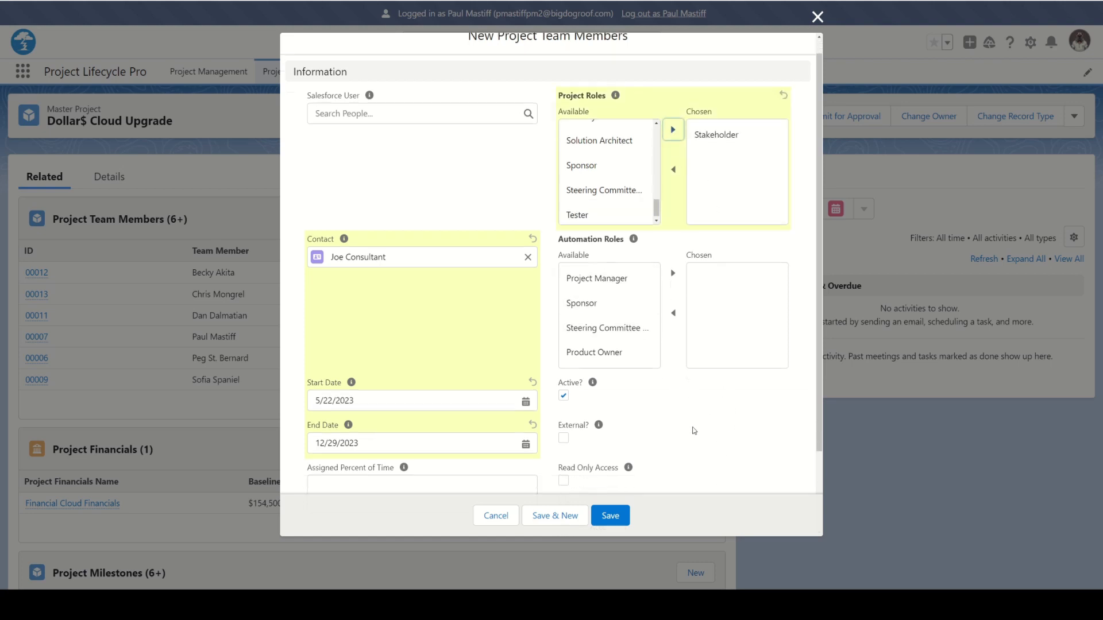
scroll(694, 431, "down", 2)
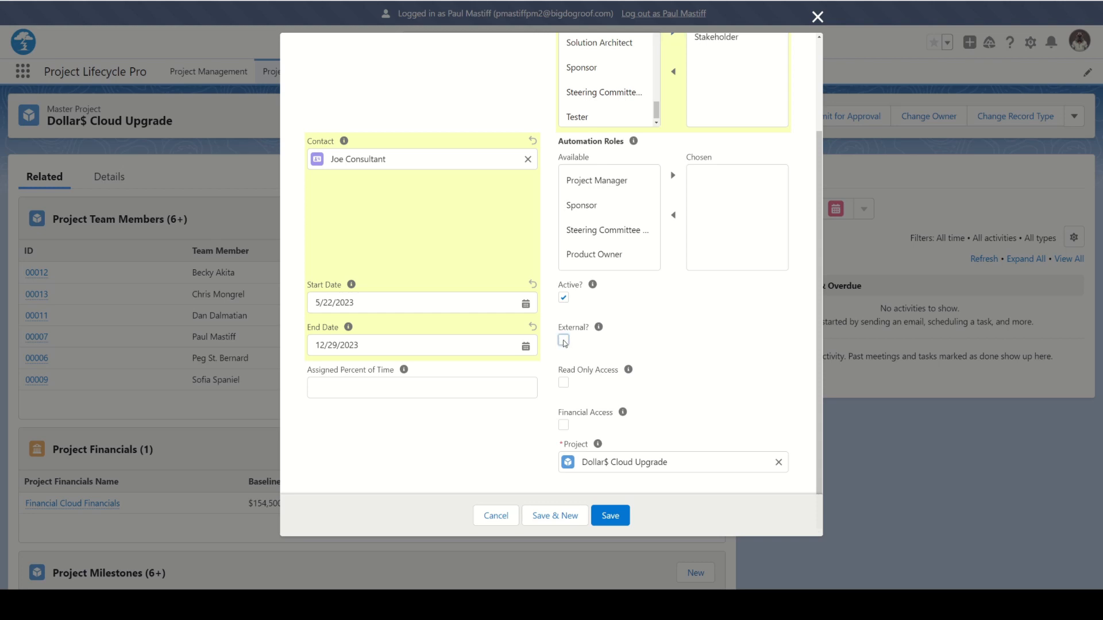
left_click(563, 341)
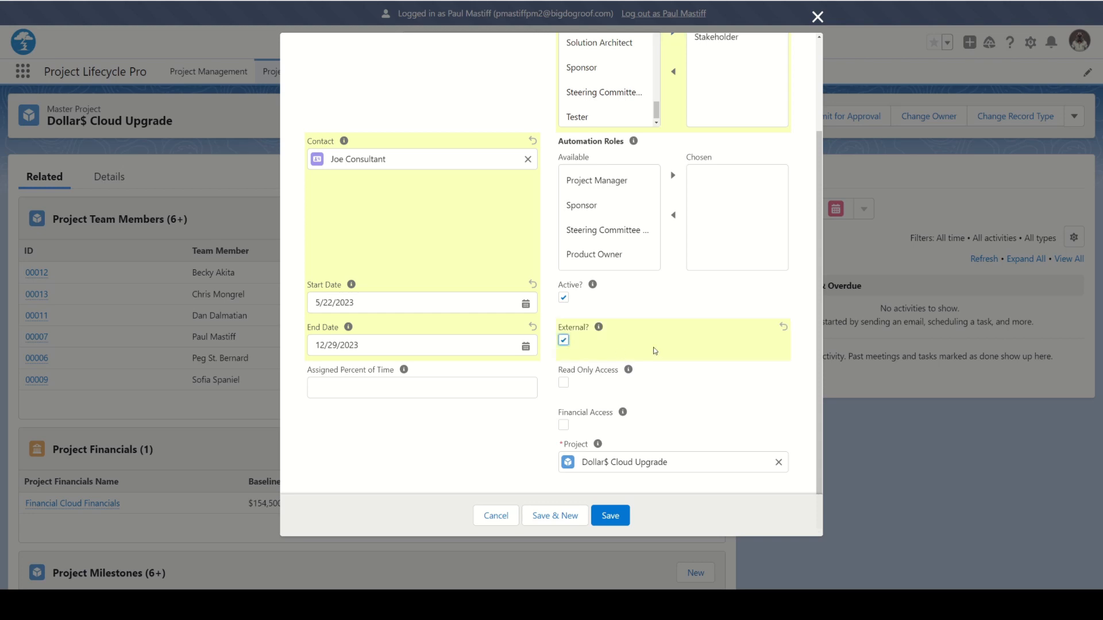
left_click(565, 385)
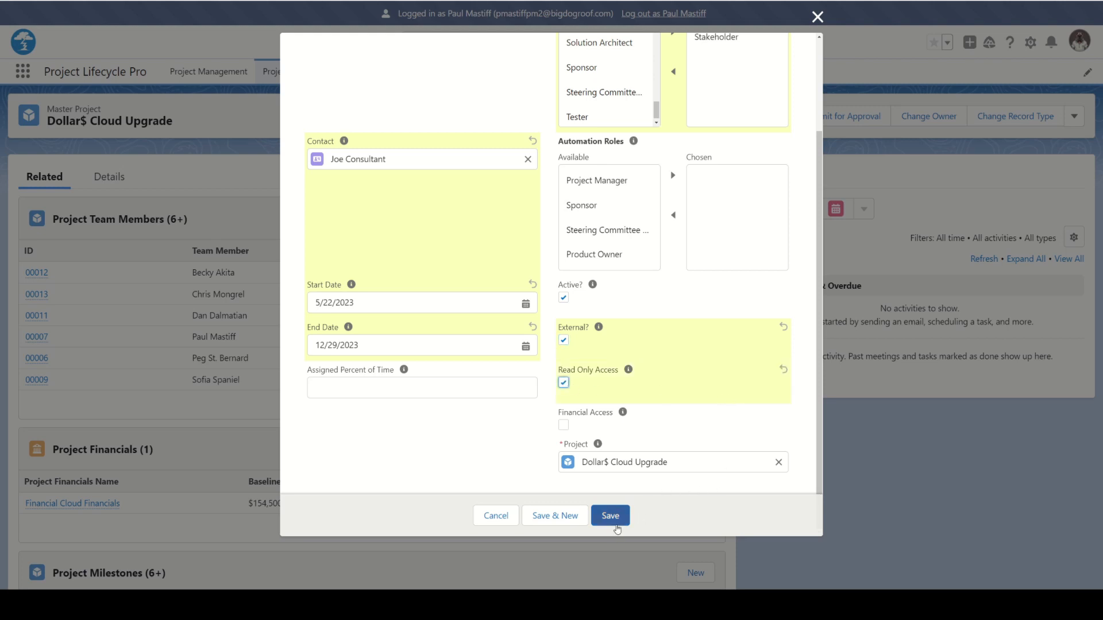
left_click(612, 520)
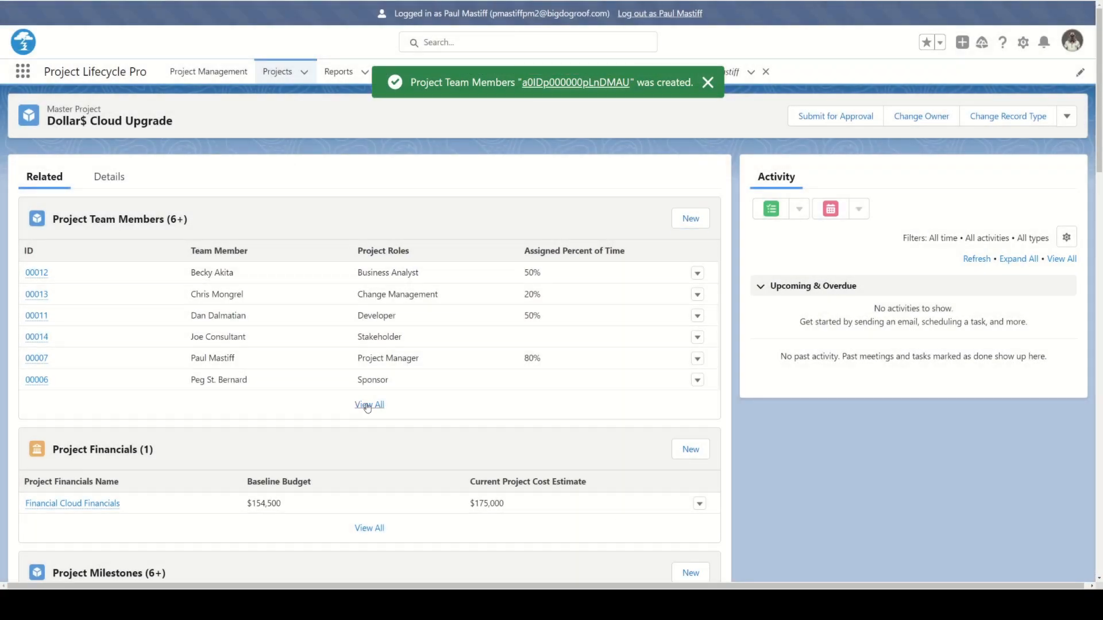
Open the new consultant's record from the full team member list and view the linked contact's details
left_click(368, 406)
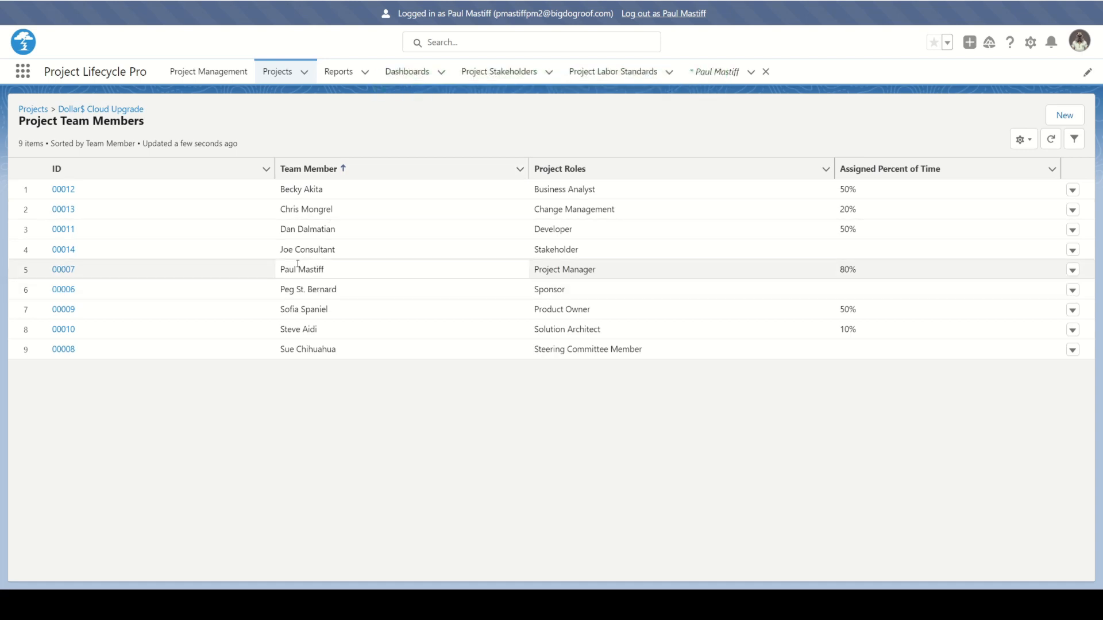
left_click(66, 250)
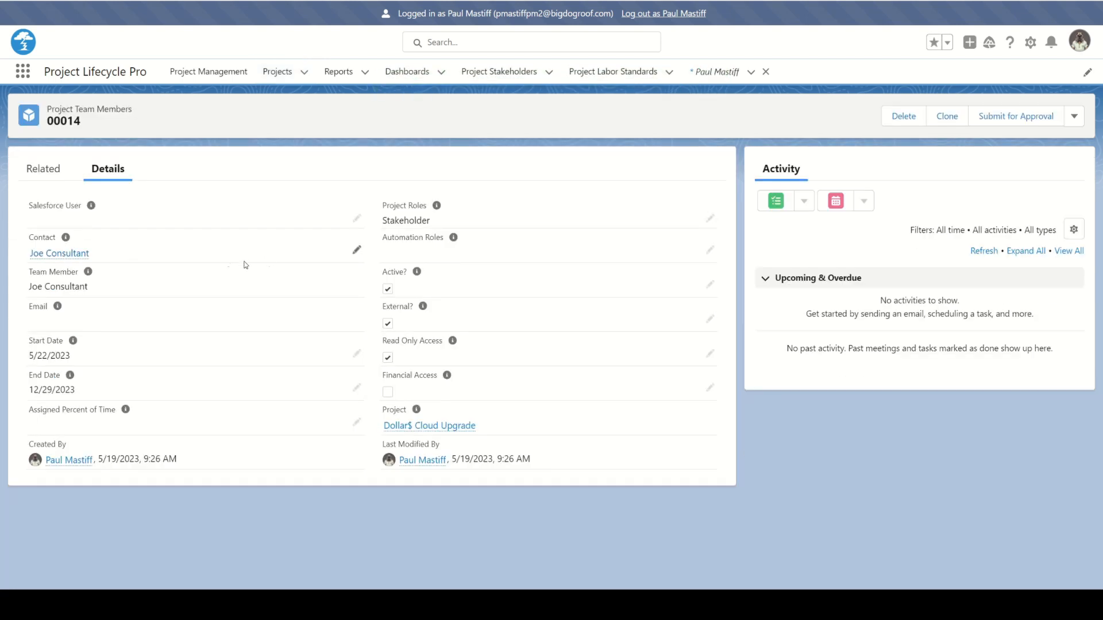
mouse_move(61, 253)
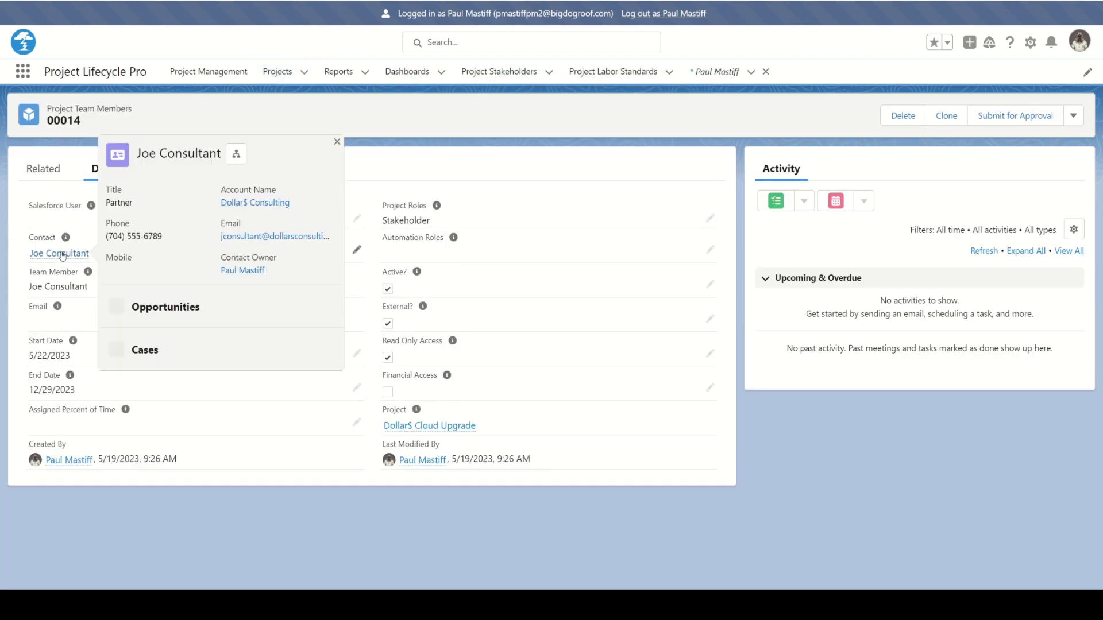
left_click(62, 256)
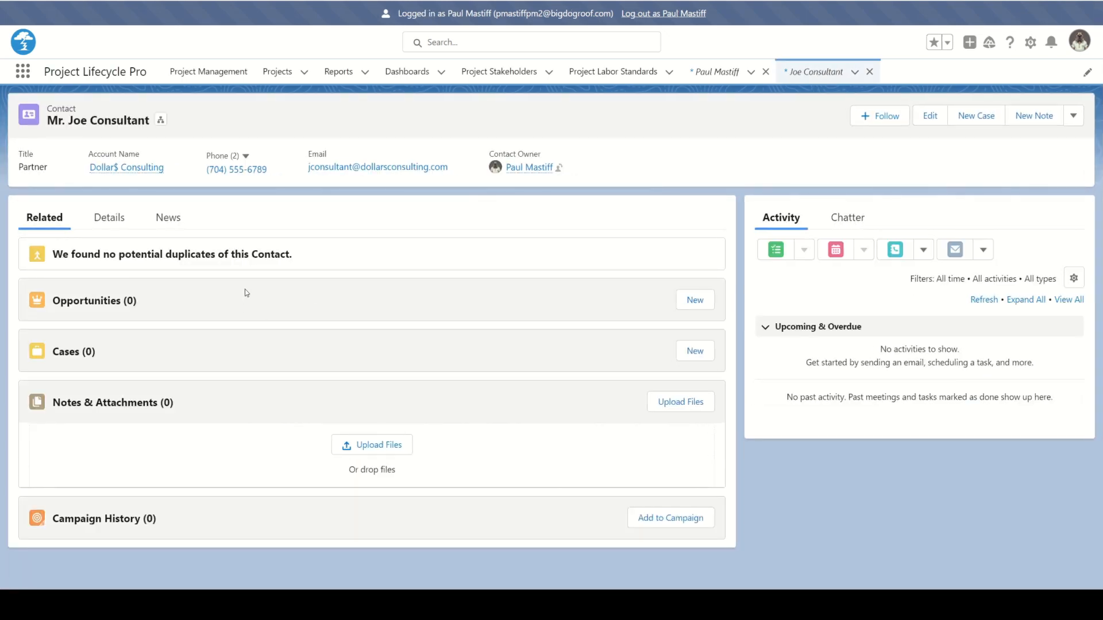
left_click(109, 219)
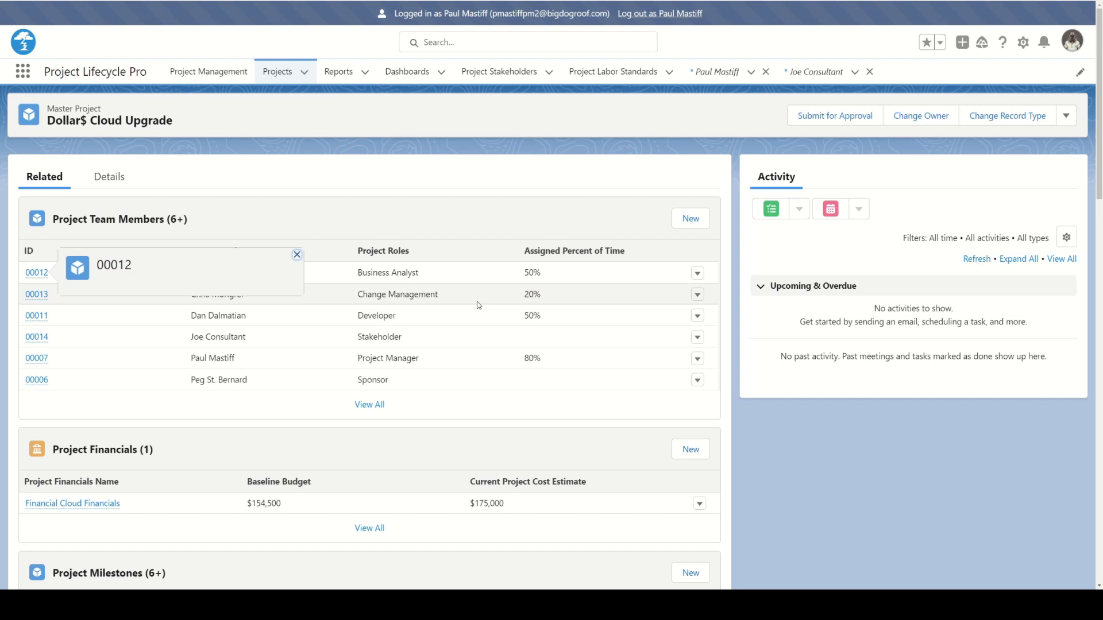
Open the Project Team Allocation report in the Project Lifecycle Pro folder and review each member's allocation, dates and external flag
left_click(296, 254)
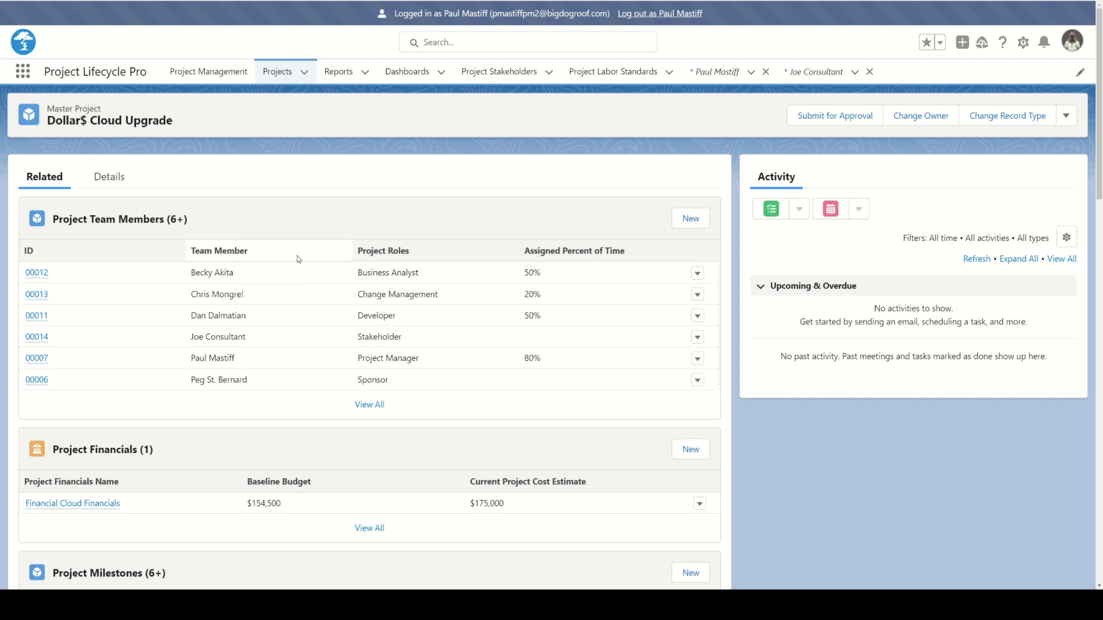
left_click(341, 77)
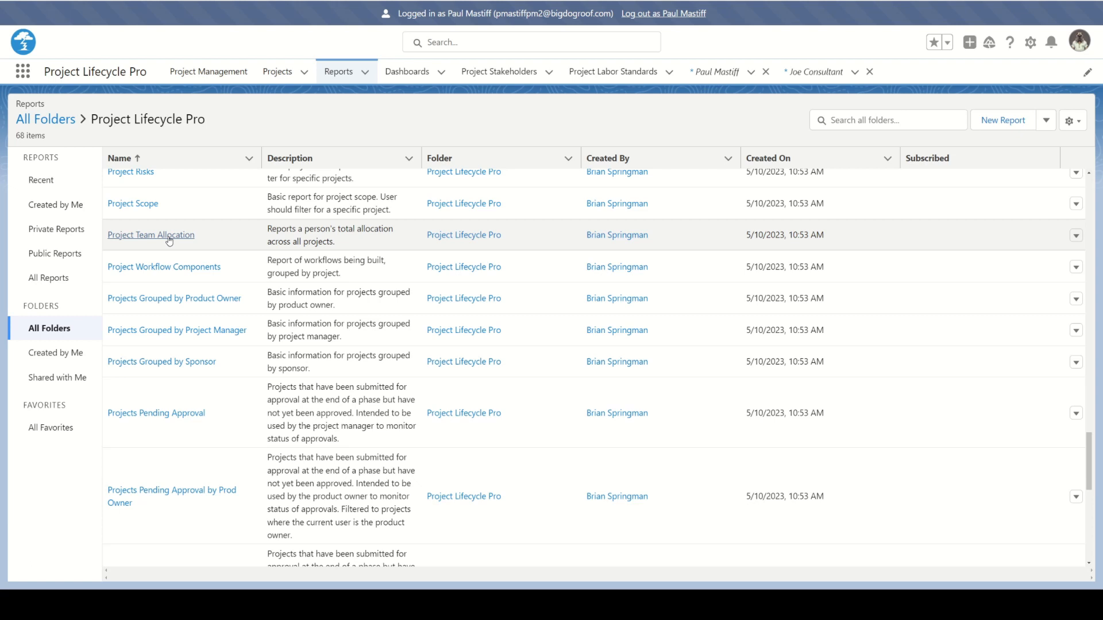
left_click(169, 236)
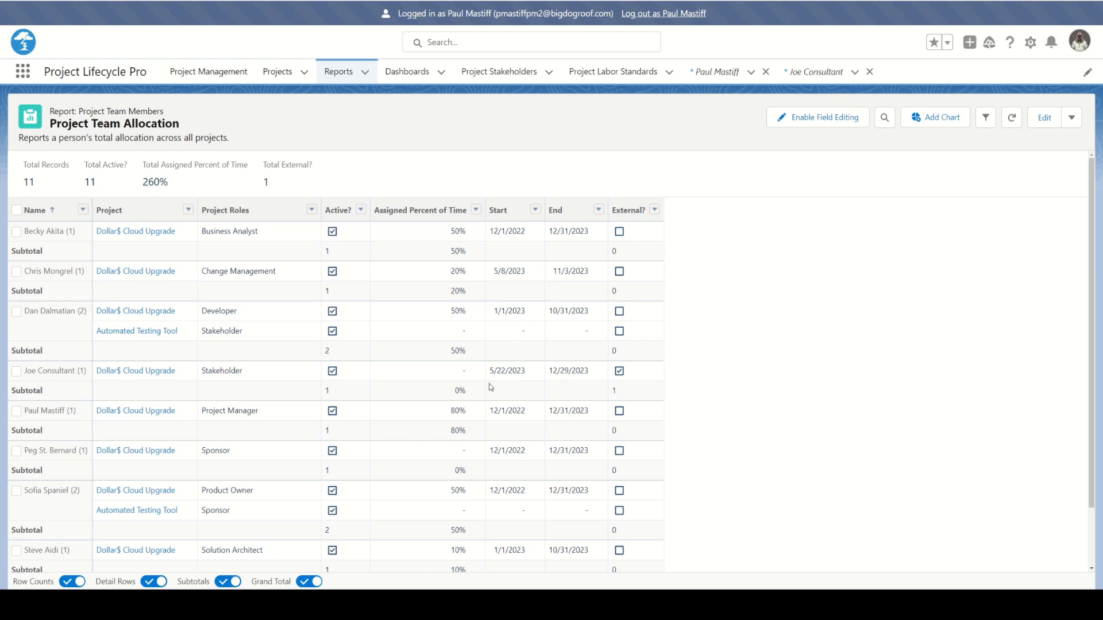
scroll(489, 383, "down", 2)
scroll(457, 419, "up", 2)
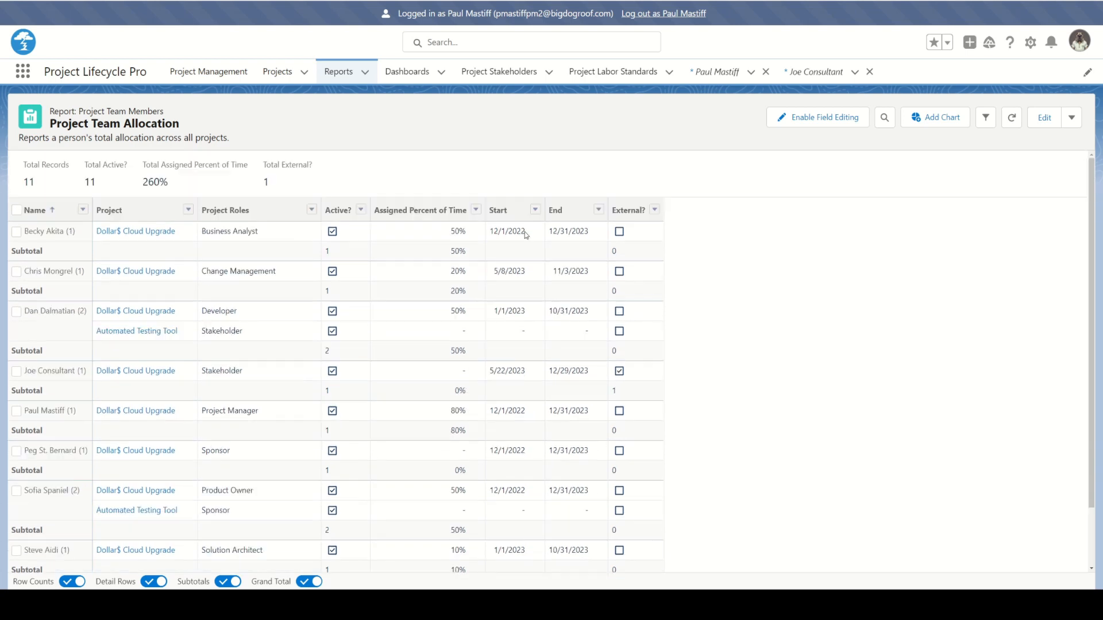